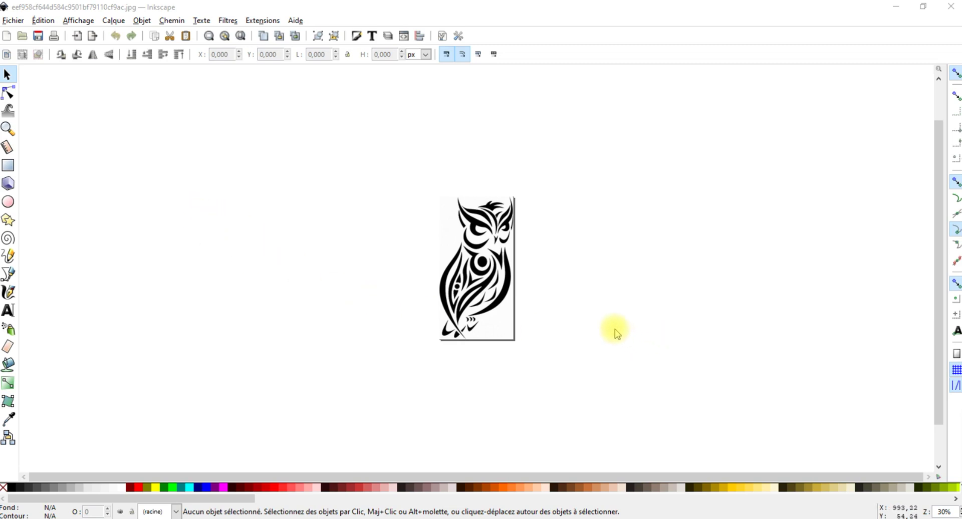
# Set the document's default unit and the custom page size unit to millimetres in the document properties
pyautogui.click(11, 21)
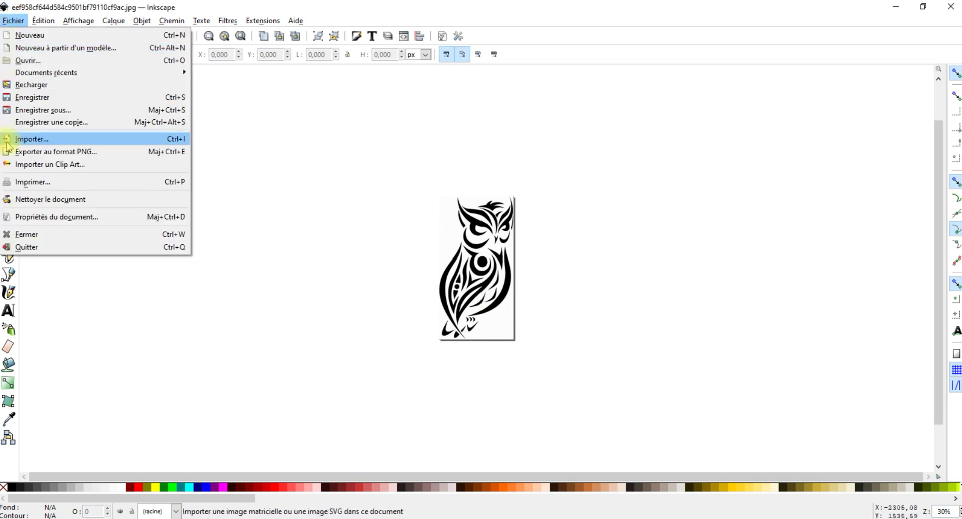
pyautogui.click(40, 219)
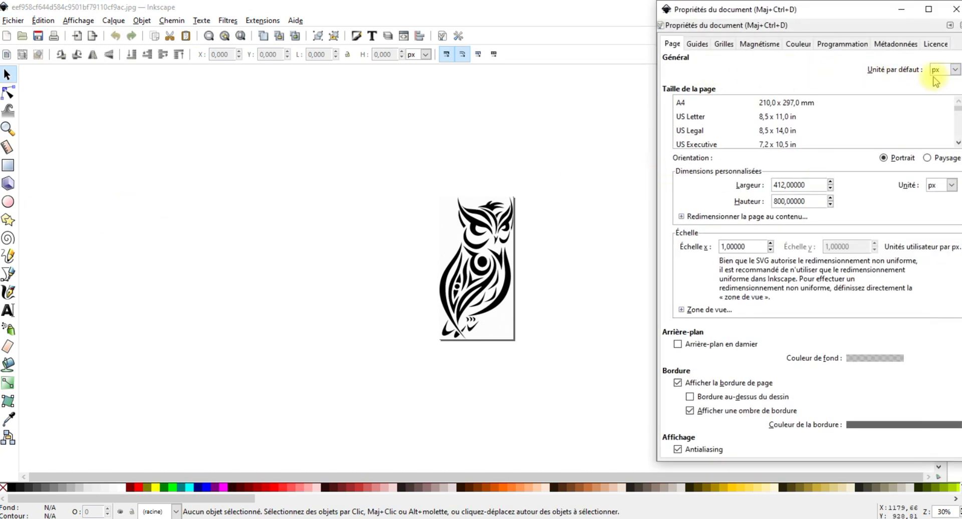
pyautogui.click(956, 70)
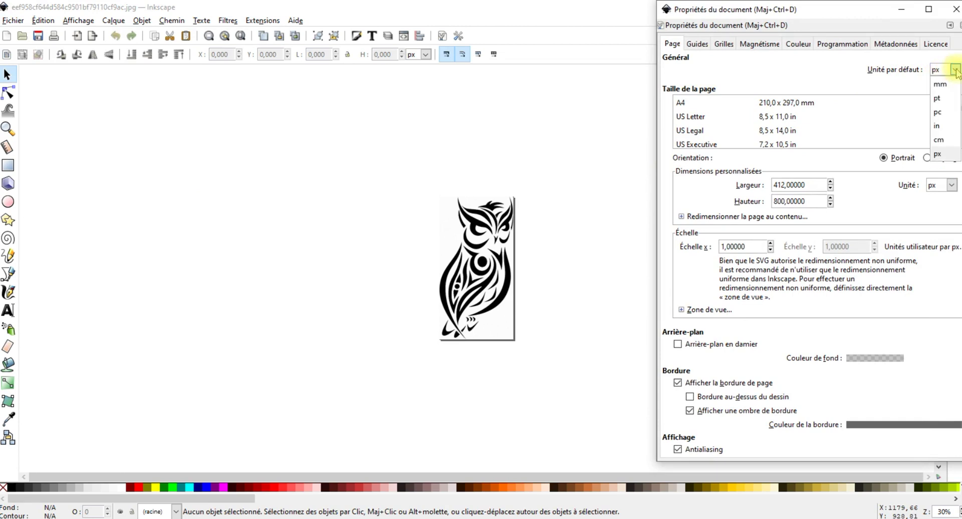
pyautogui.click(938, 85)
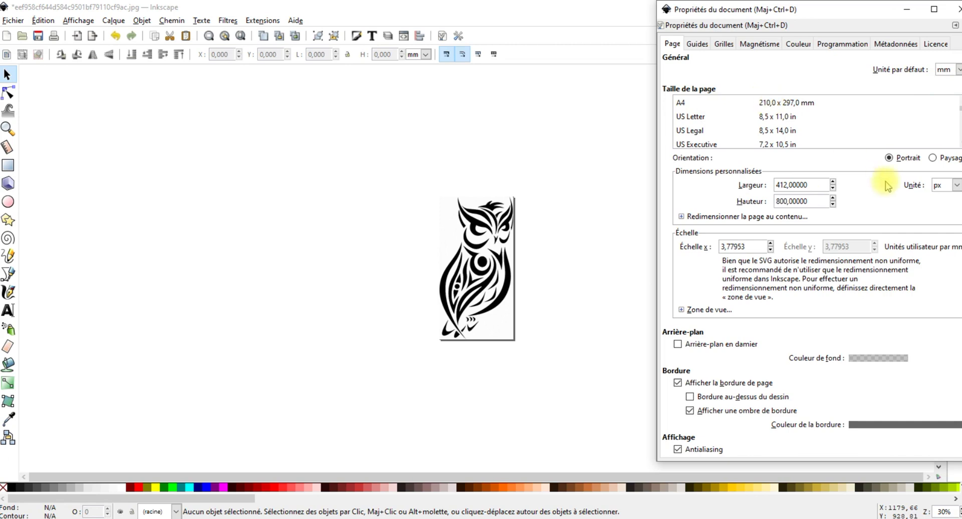
pyautogui.click(956, 185)
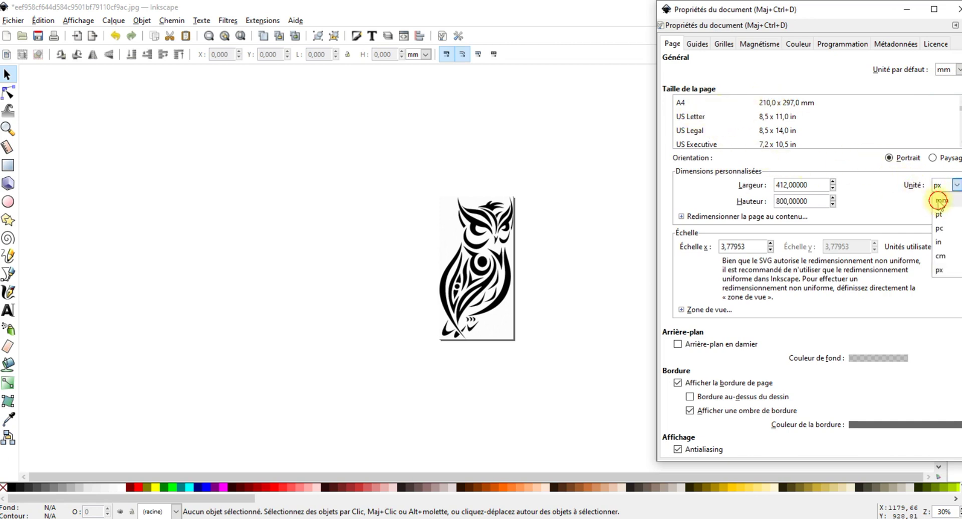
pyautogui.click(940, 200)
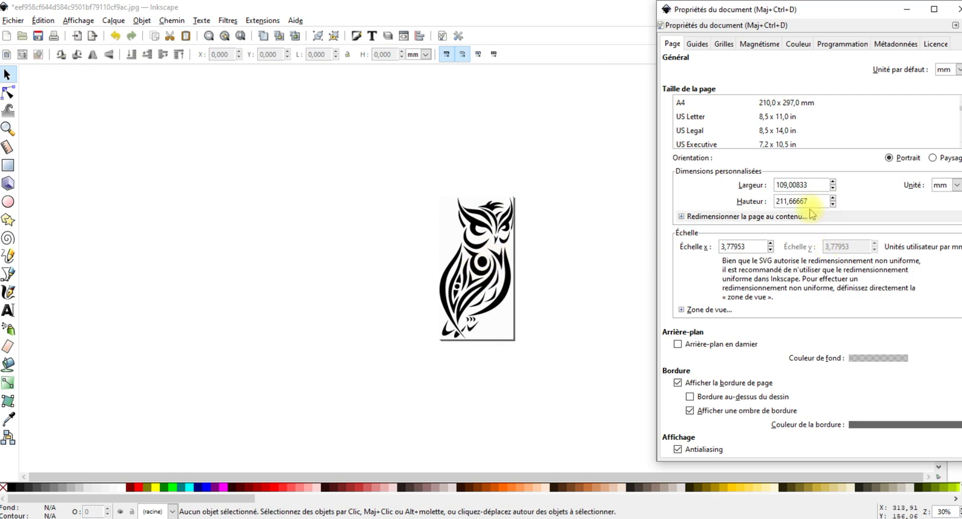
# Set the page size to 300 mm wide by 180 mm high and move the owl image to the middle of it
pyautogui.moveTo(819, 202); pyautogui.dragTo(777, 201)
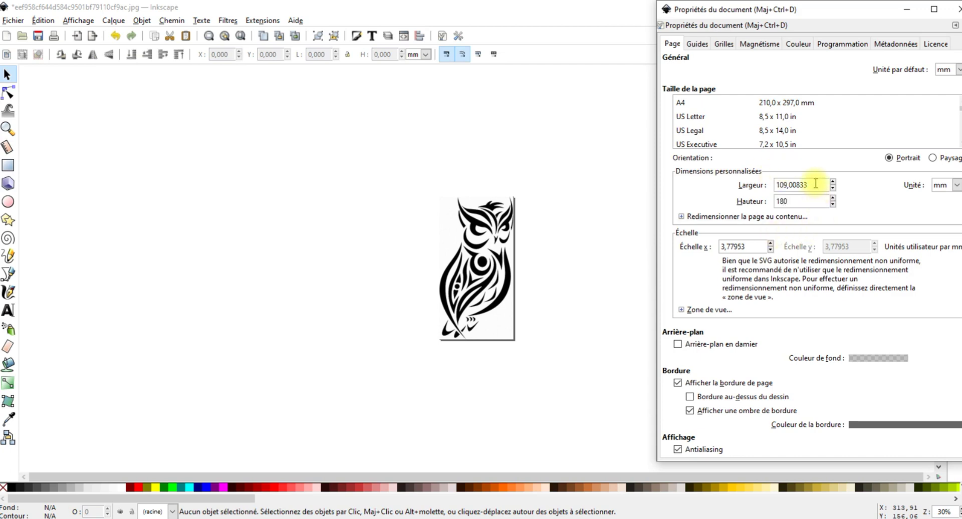
pyautogui.click(815, 184)
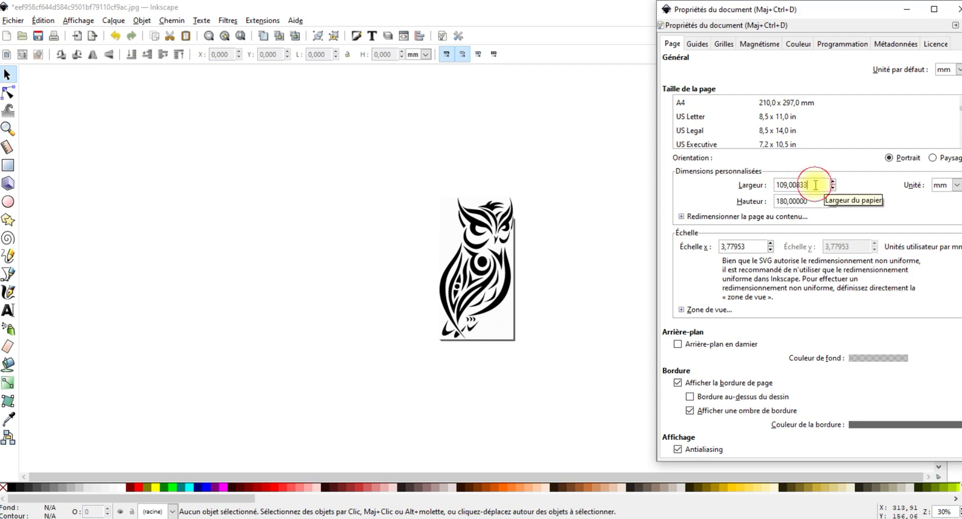
pyautogui.doubleClick(826, 186)
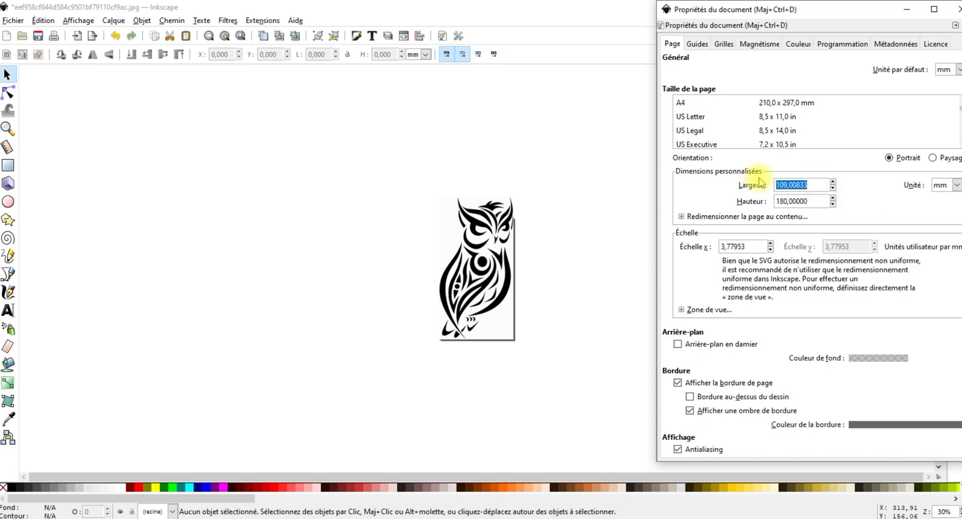
pyautogui.press('Return')
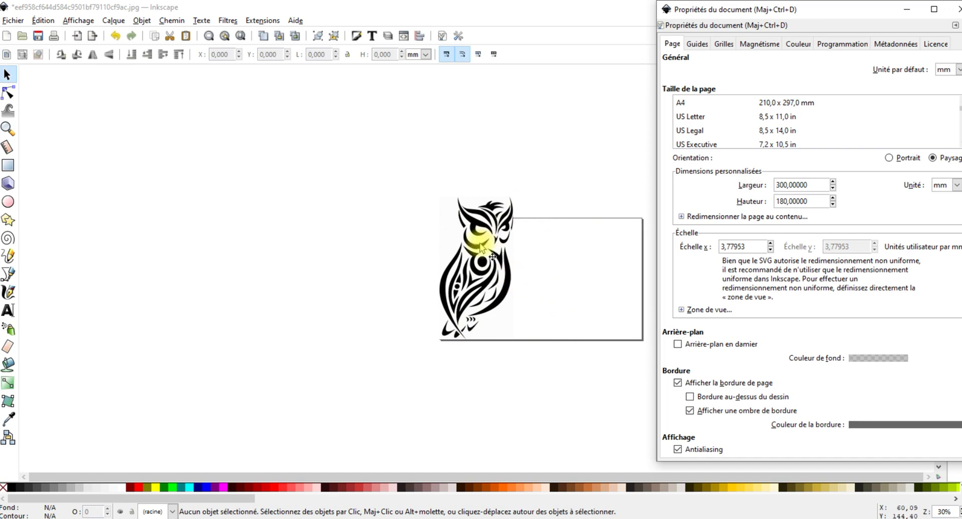
pyautogui.click(478, 261)
pyautogui.moveTo(482, 264); pyautogui.dragTo(529, 274)
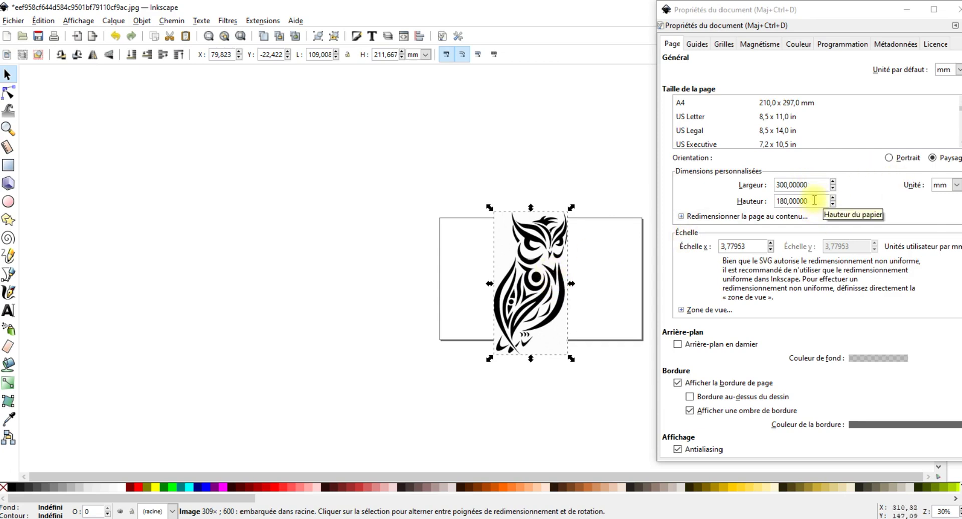
# Set the page size to 150 mm wide by 100 mm high
pyautogui.moveTo(819, 200); pyautogui.dragTo(731, 201)
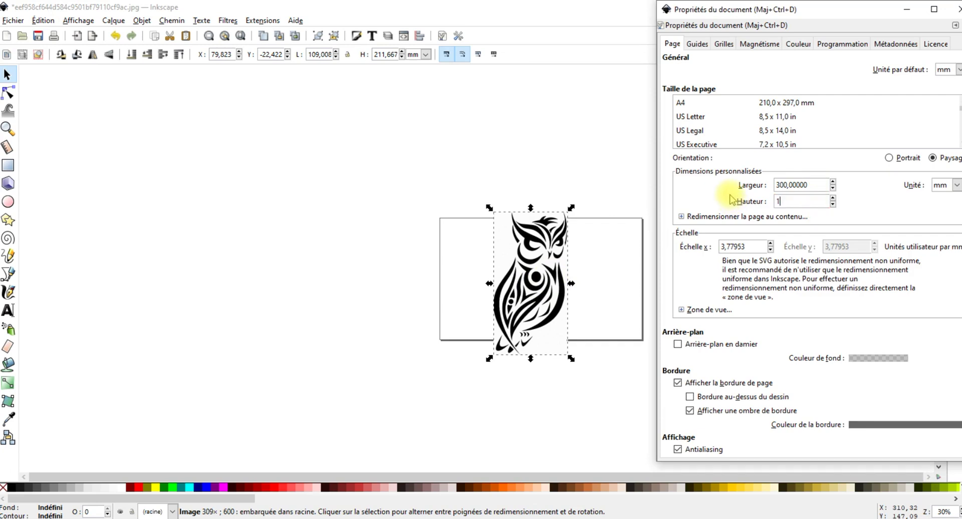
pyautogui.hotkey('shift', 'Tab')
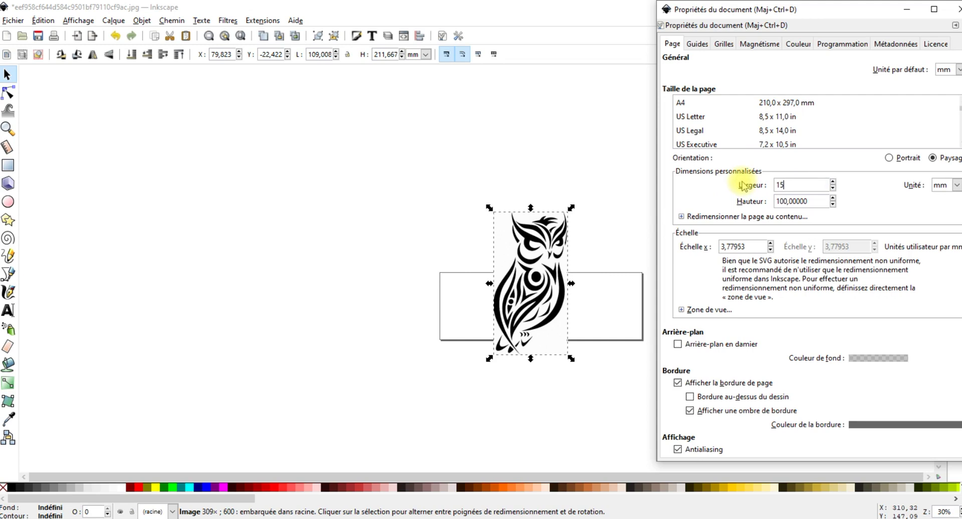
pyautogui.write('150')
pyautogui.press('Return')
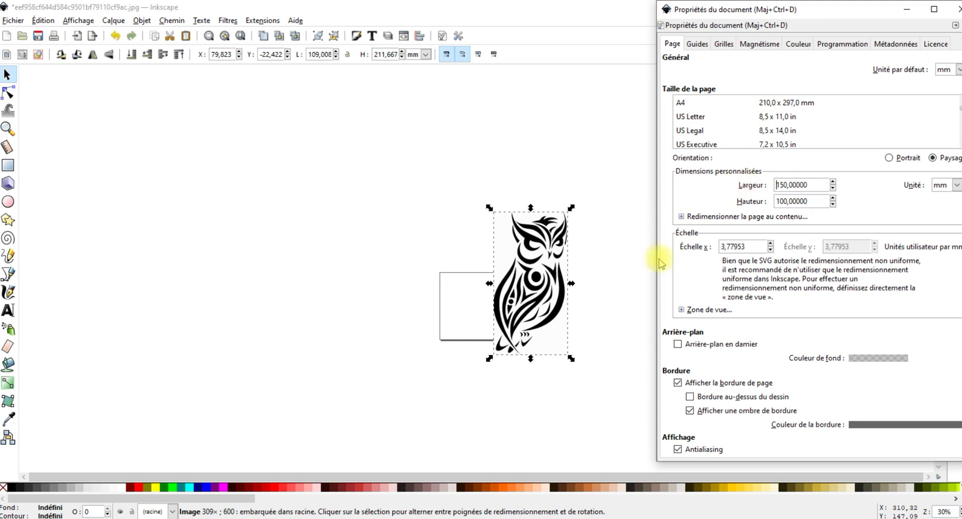
# Move the owl image off the page to its left and rotate it 90° clockwise
pyautogui.moveTo(527, 281); pyautogui.dragTo(349, 292)
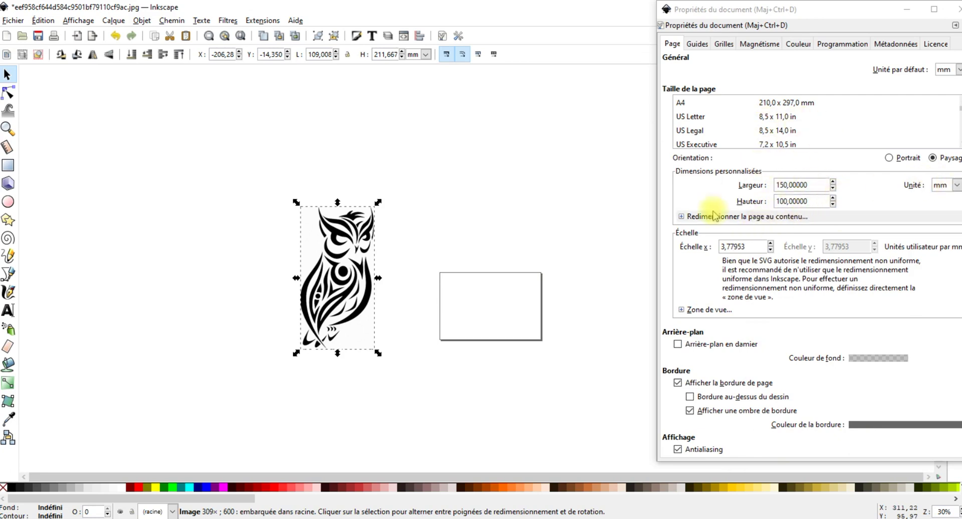
pyautogui.click(956, 13)
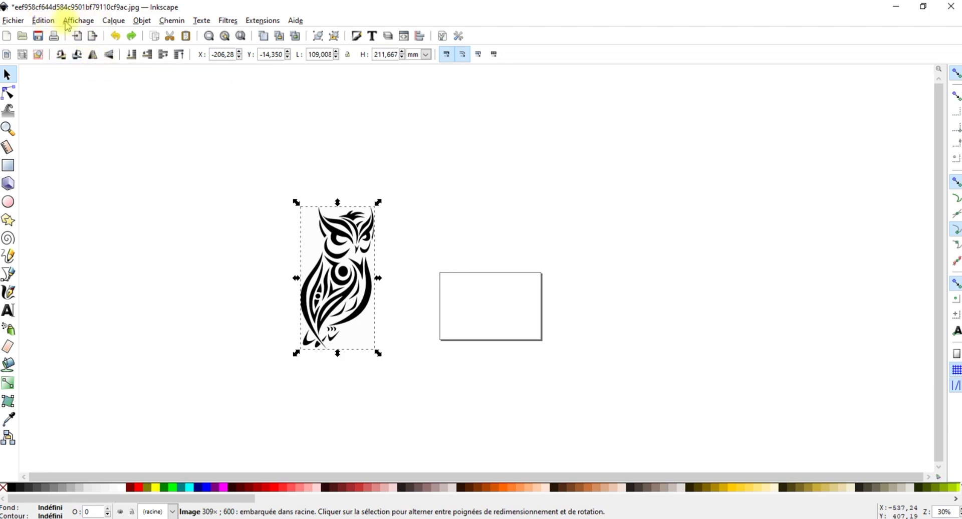
pyautogui.click(143, 22)
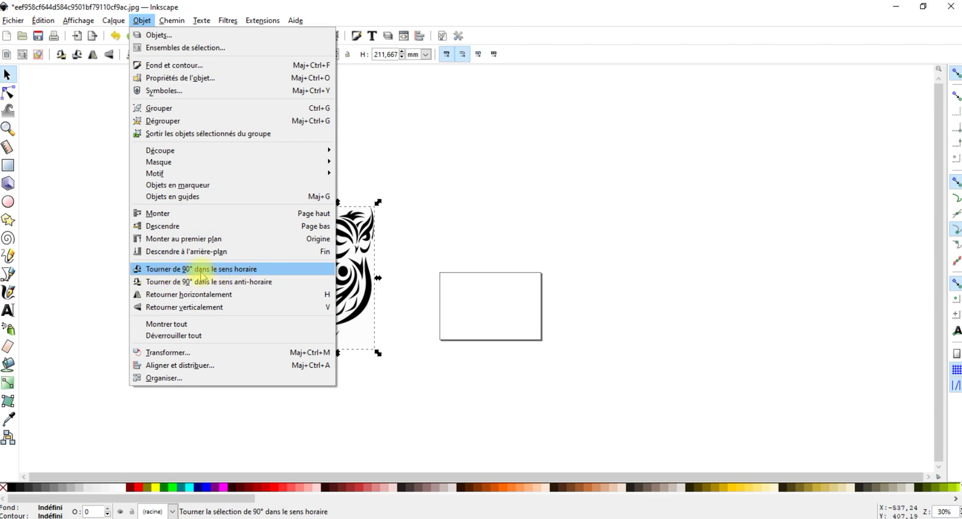
pyautogui.click(226, 271)
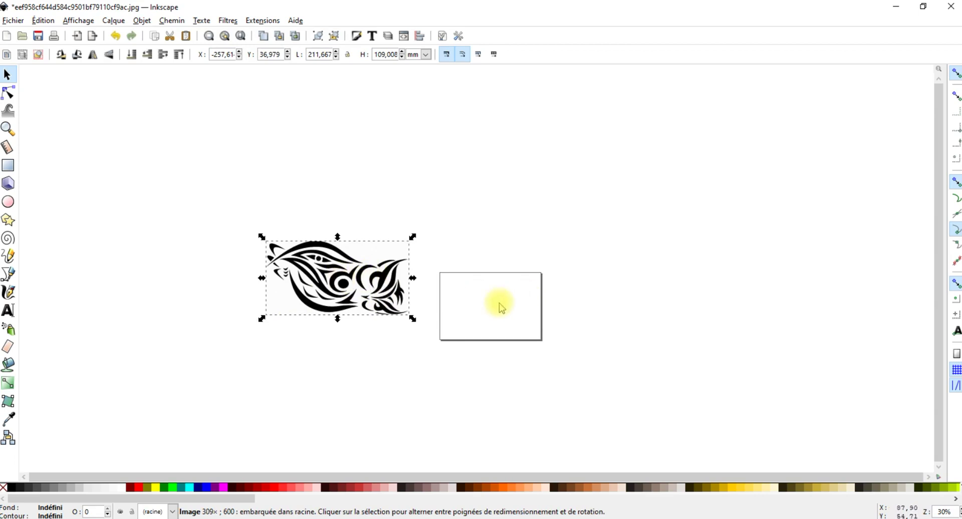
# Lower the owl image level with the page and set its height to 100 mm with proportions unlocked
pyautogui.moveTo(346, 287); pyautogui.dragTo(348, 306)
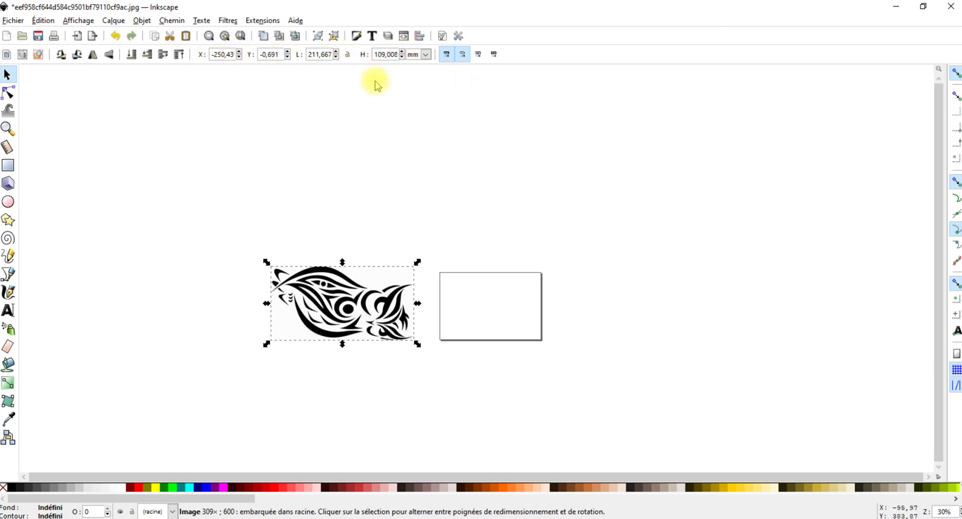
pyautogui.click(348, 56)
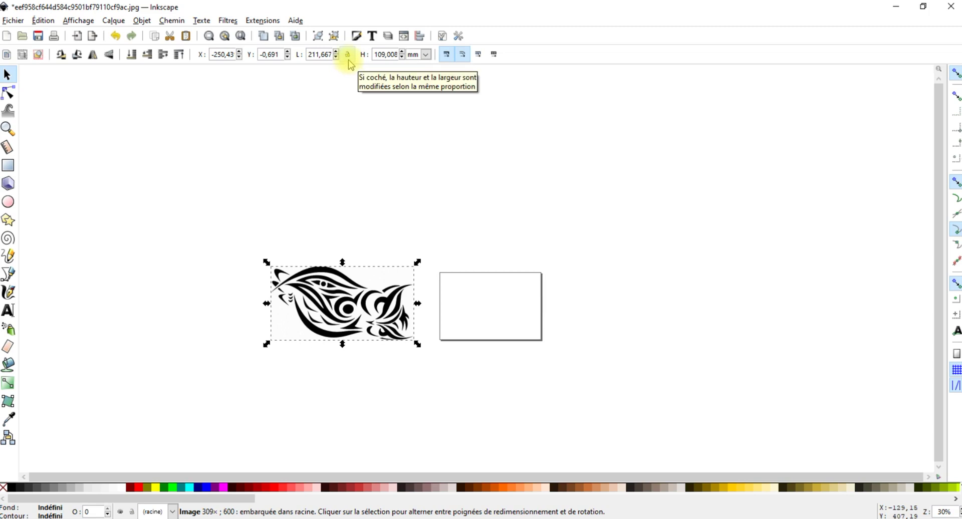
pyautogui.click(349, 57)
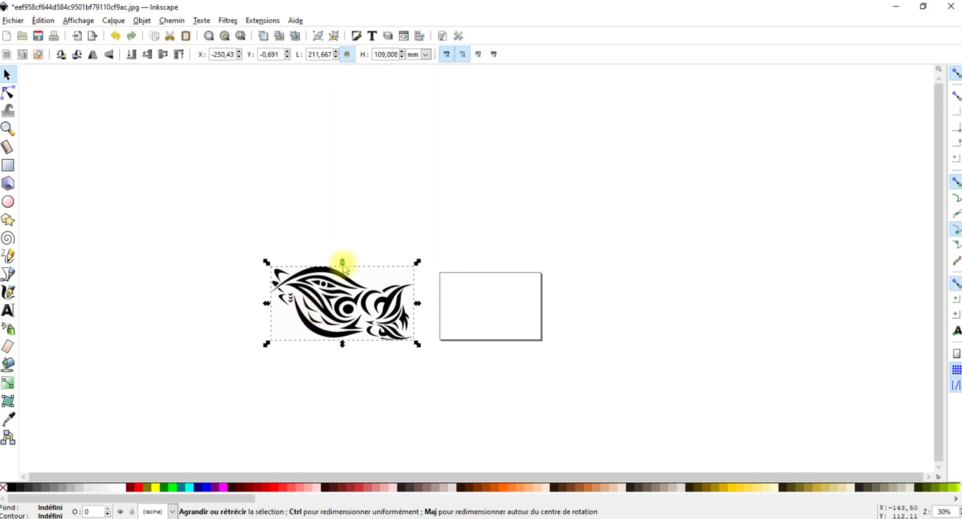
pyautogui.click(348, 56)
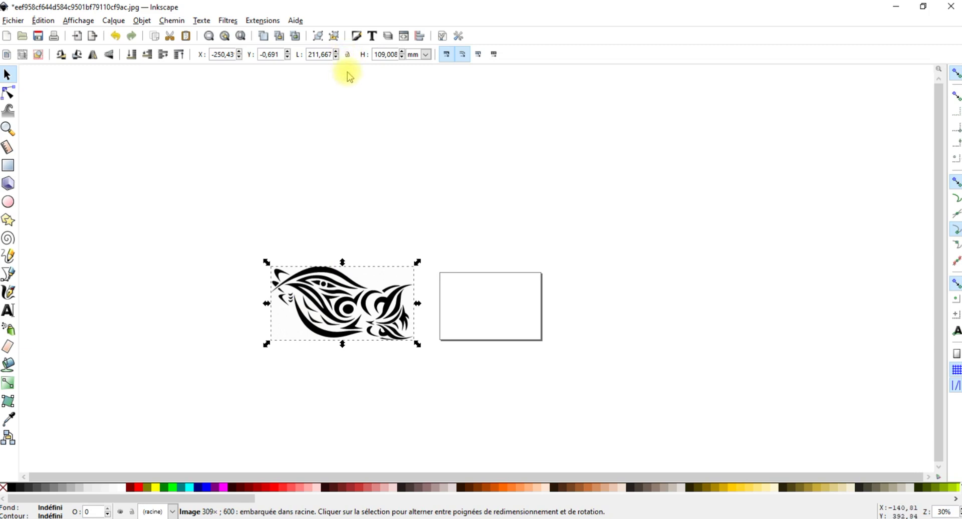
pyautogui.click(390, 59)
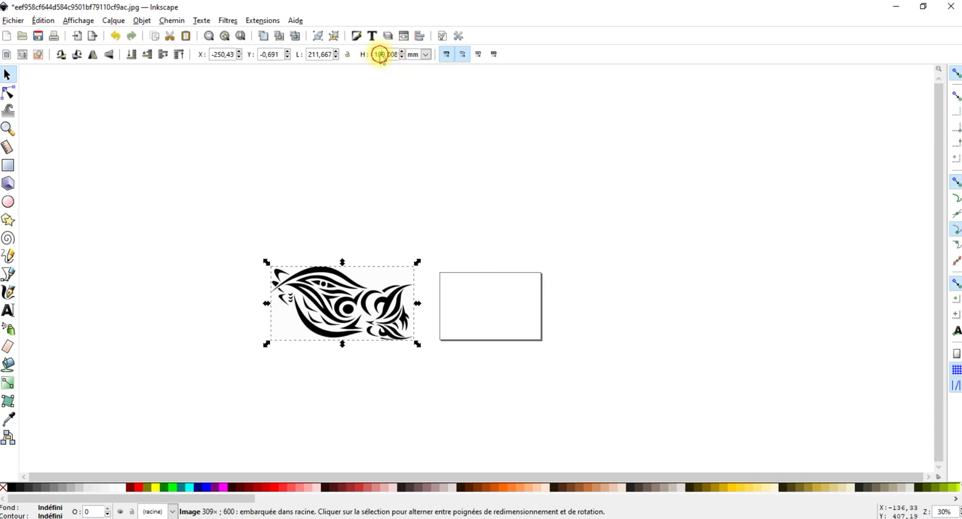
pyautogui.click(381, 54)
pyautogui.tripleClick(395, 60)
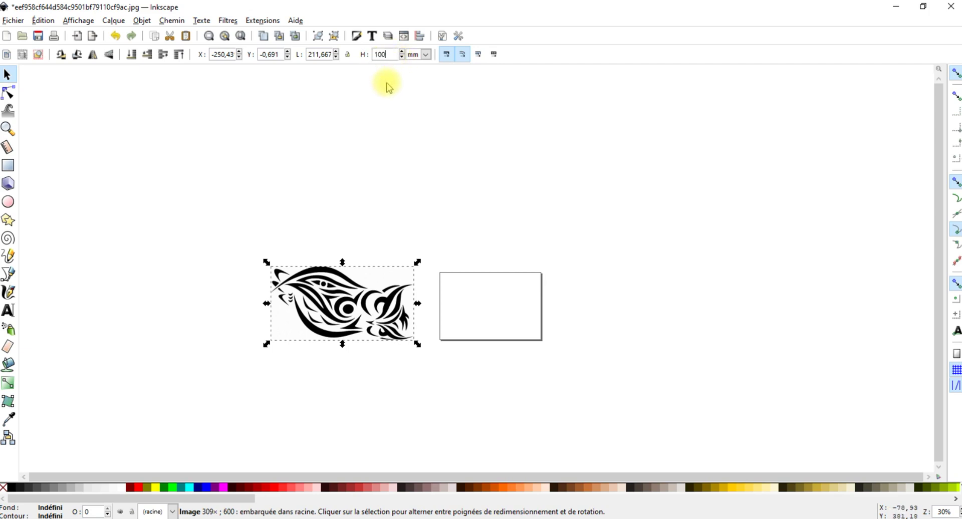
pyautogui.click(374, 139)
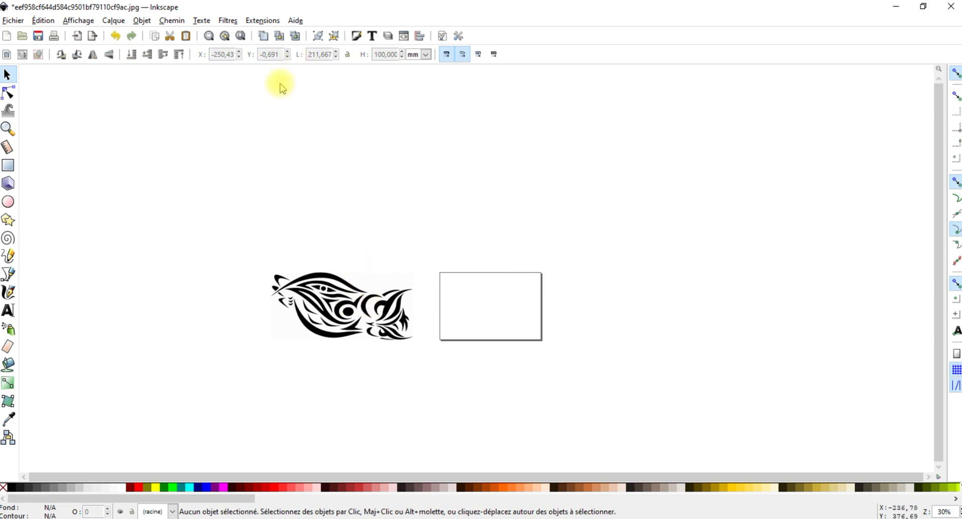
# Set the owl image's width to 150 mm with proportions unlocked and shift it up and to the left
pyautogui.click(316, 57)
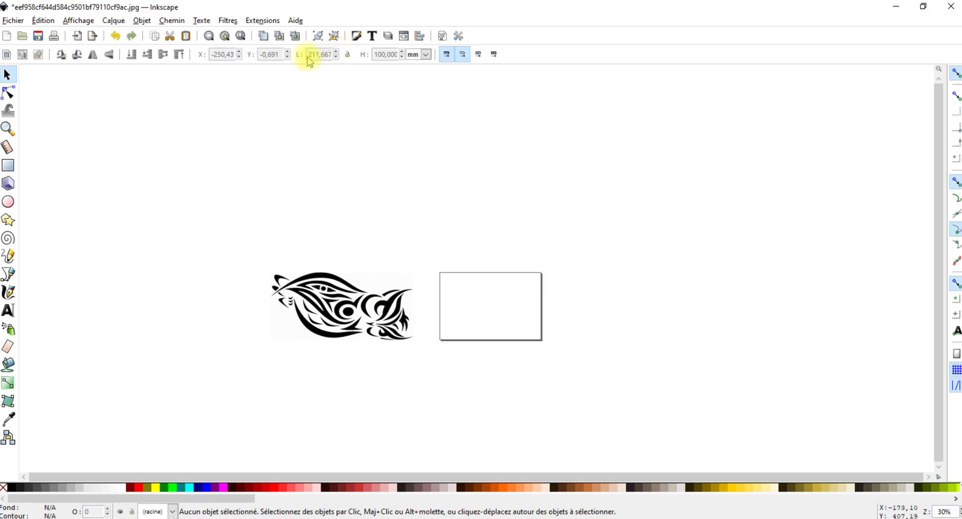
pyautogui.click(321, 59)
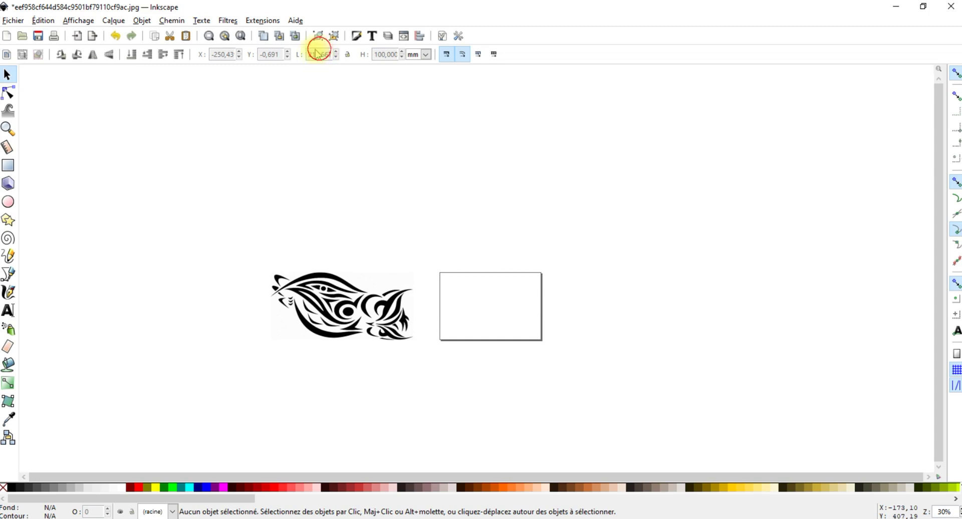
pyautogui.click(349, 306)
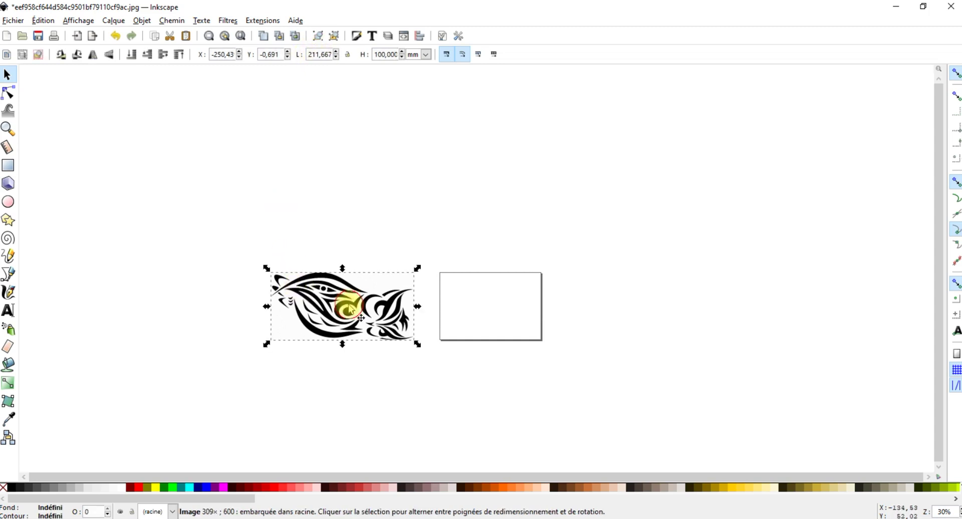
pyautogui.tripleClick(324, 55)
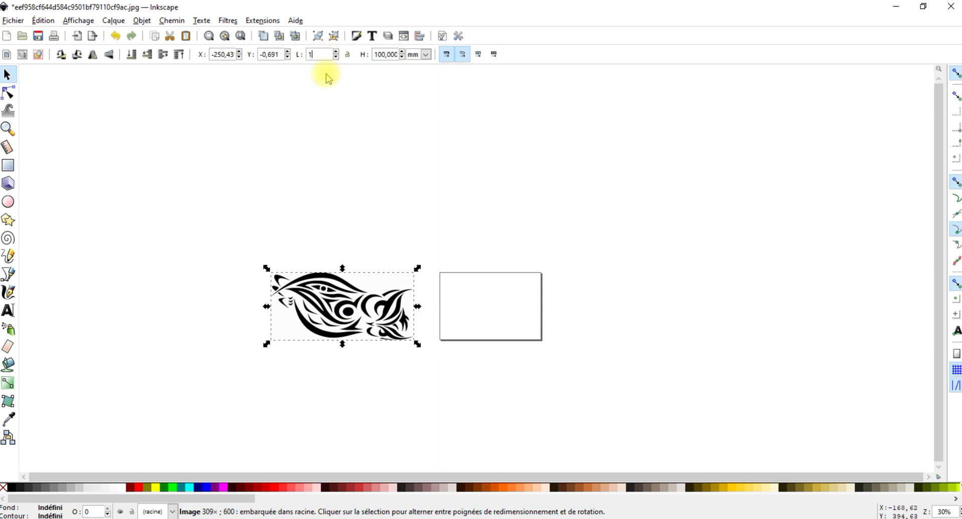
pyautogui.press('Return')
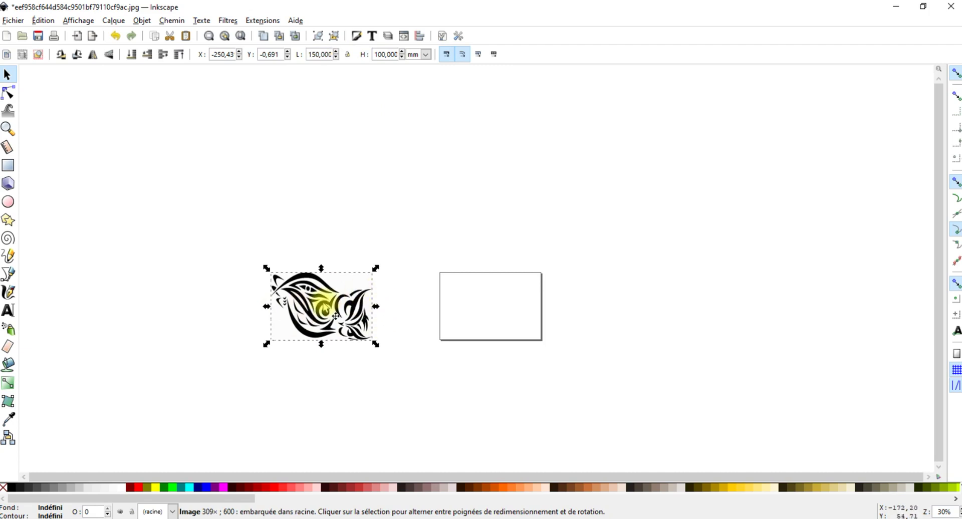
pyautogui.moveTo(336, 316); pyautogui.dragTo(310, 275)
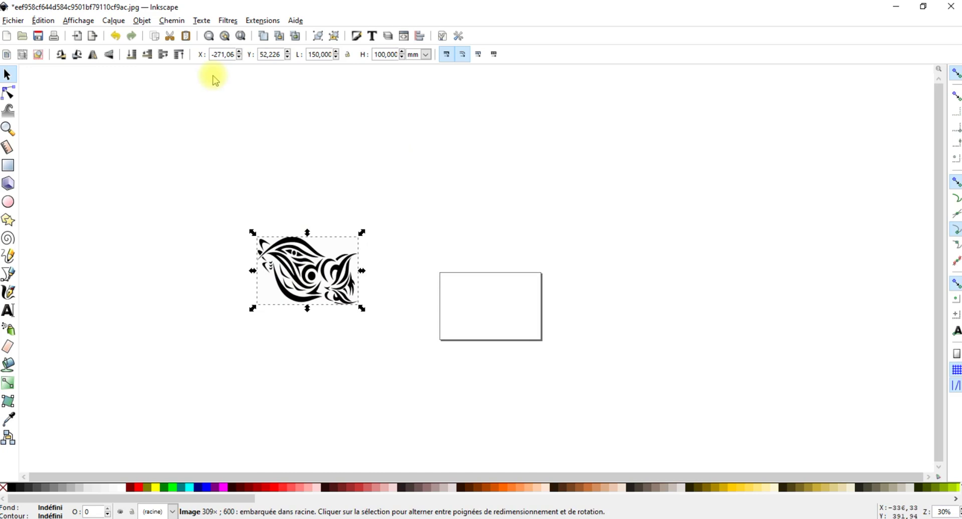
# Undo the resizing and the moves made to the owl image since its rotation
pyautogui.click(115, 38)
pyautogui.click(115, 39)
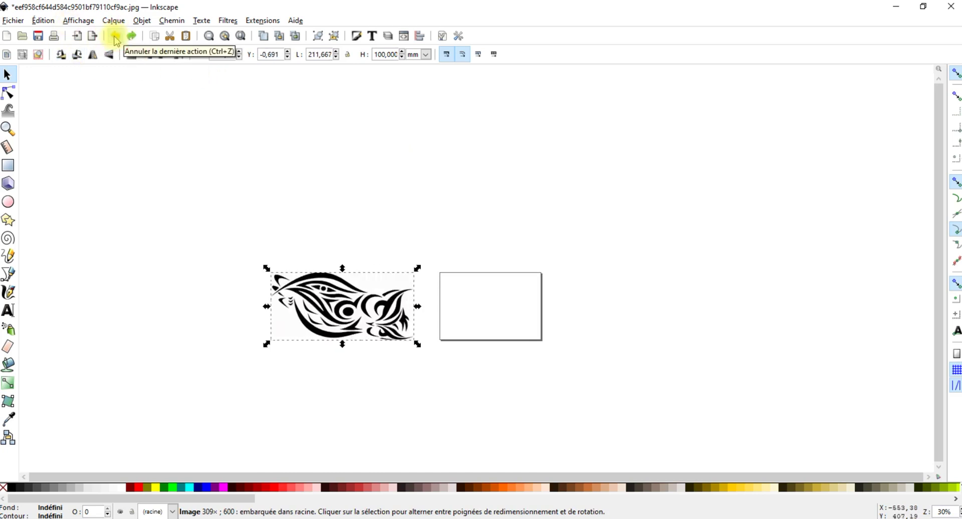
pyautogui.click(115, 38)
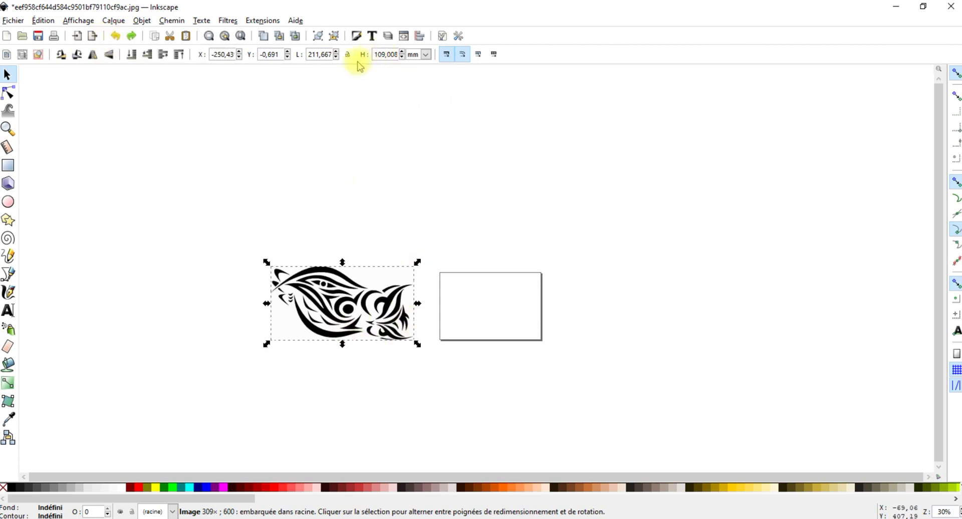
pyautogui.hotkey('ctrl', 'z')
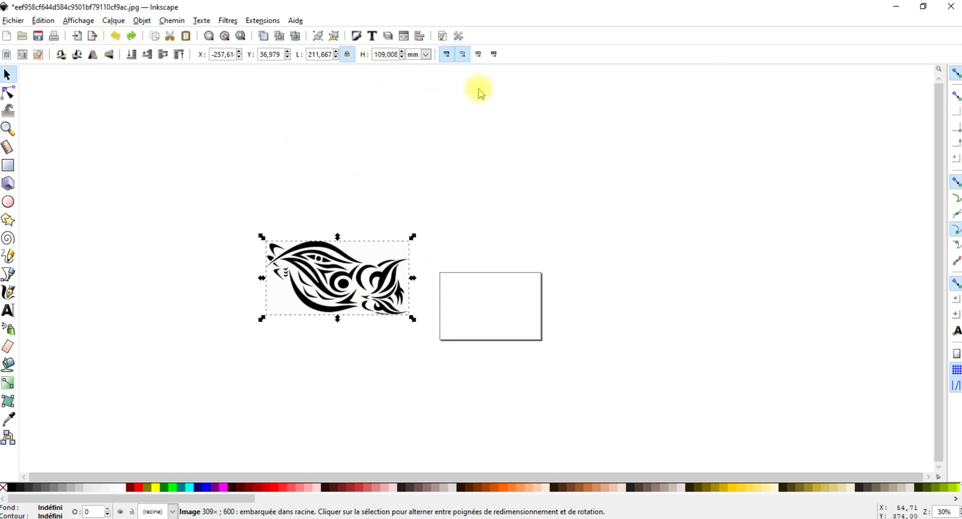
# Scale the owl image with proportions locked, first to a height of 100 mm and finally to a width of 150 mm
pyautogui.click(347, 56)
pyautogui.doubleClick(386, 54)
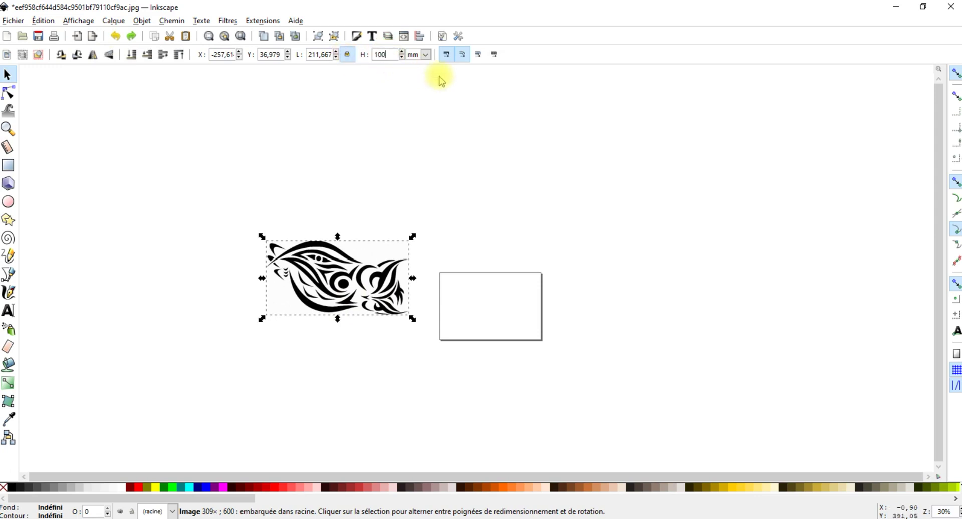
pyautogui.doubleClick(317, 54)
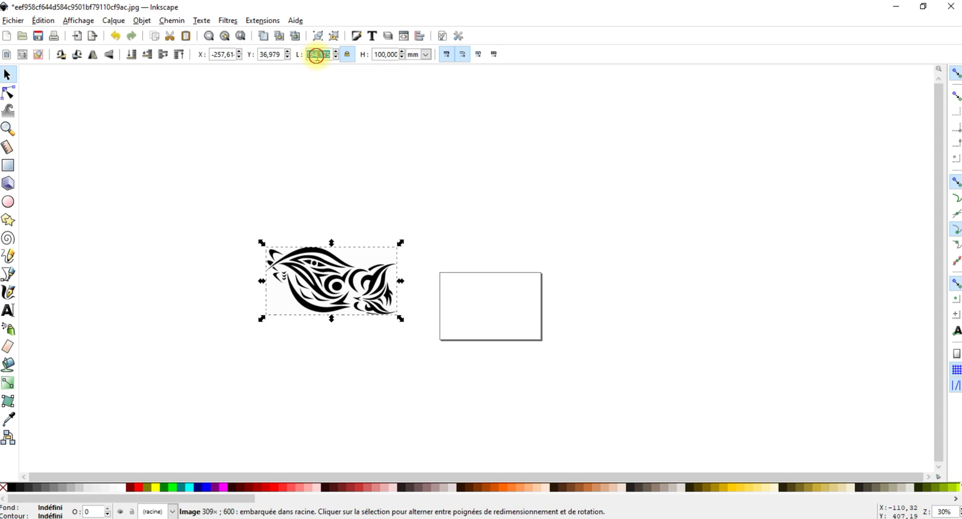
pyautogui.write('150')
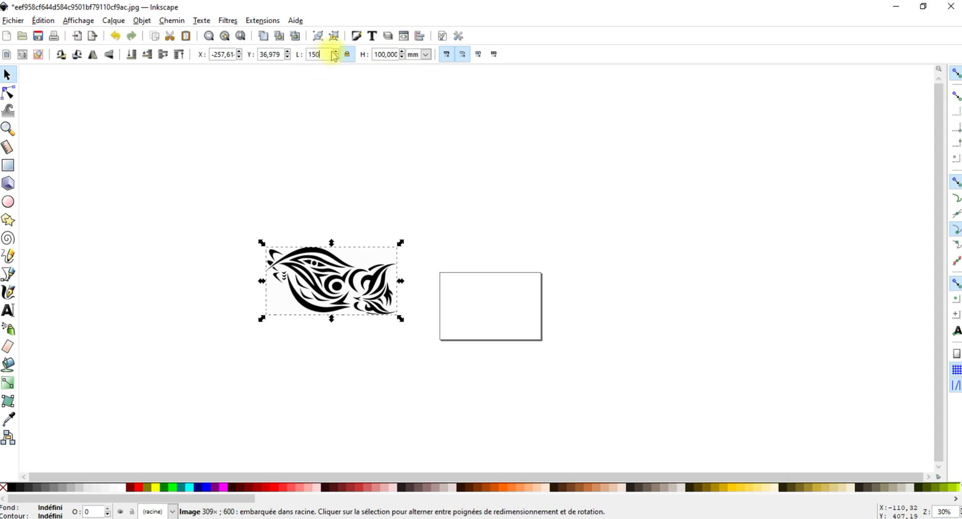
pyautogui.press('Return')
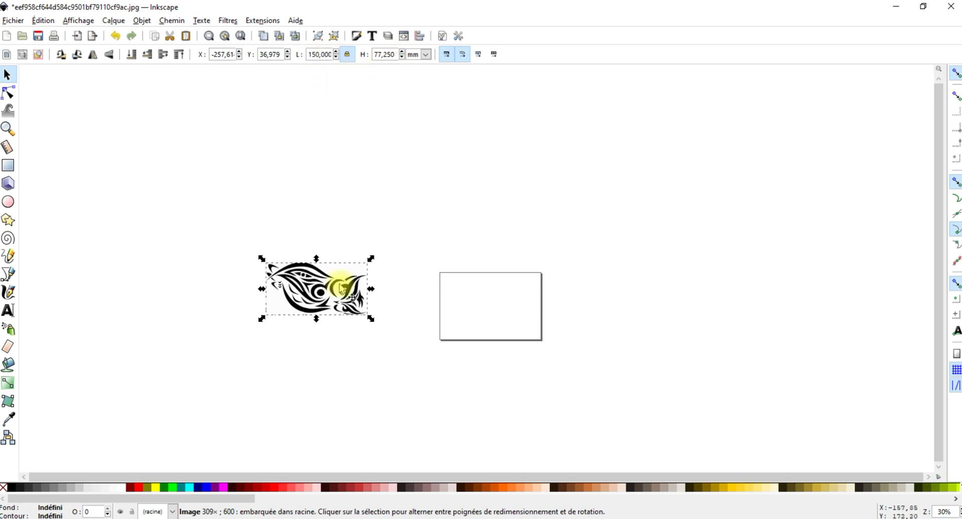
# Move the owl image onto the page and open the align and distribute options with the page as reference
pyautogui.moveTo(347, 296); pyautogui.dragTo(505, 326)
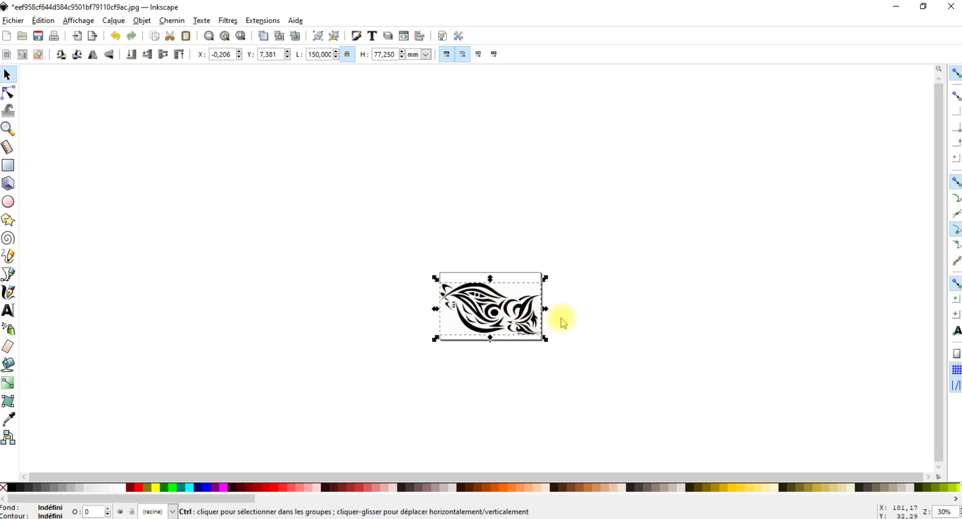
pyautogui.scroll(3, 559, 323)
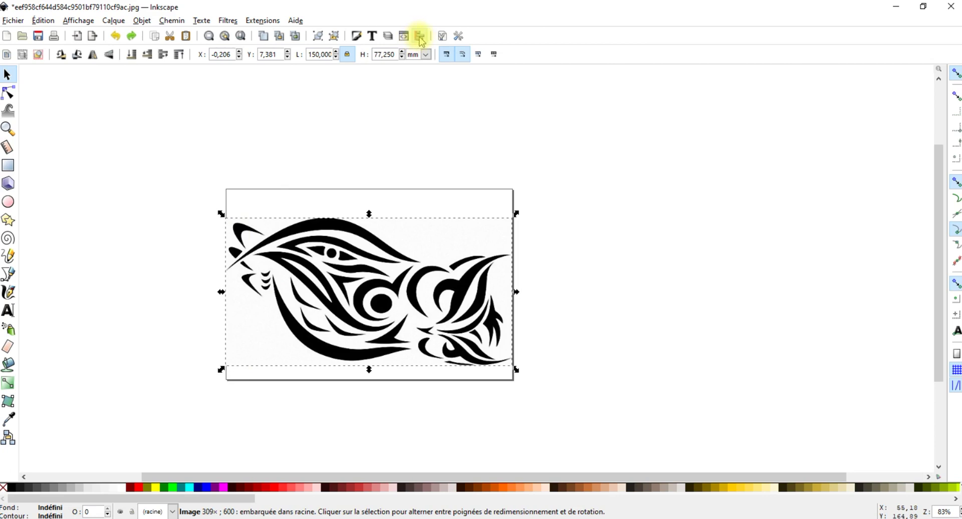
pyautogui.click(142, 21)
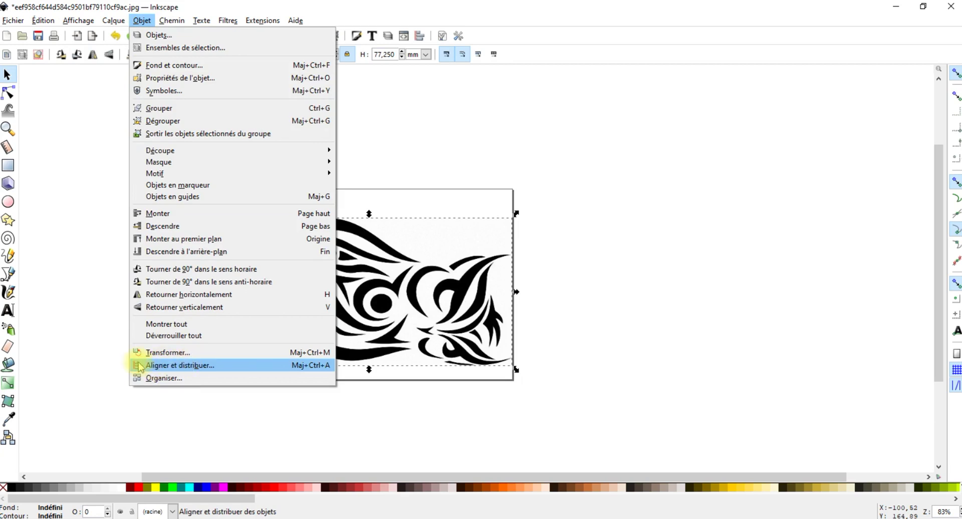
pyautogui.click(182, 365)
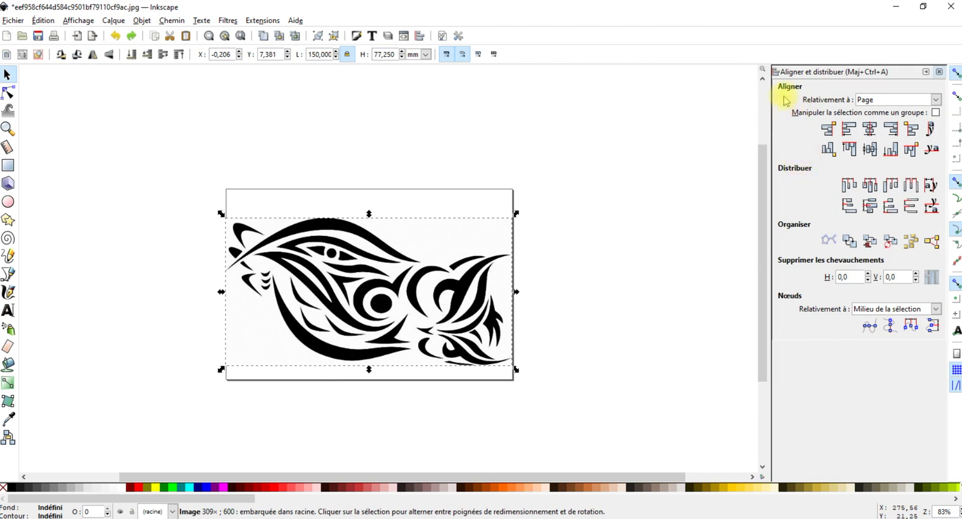
pyautogui.click(936, 100)
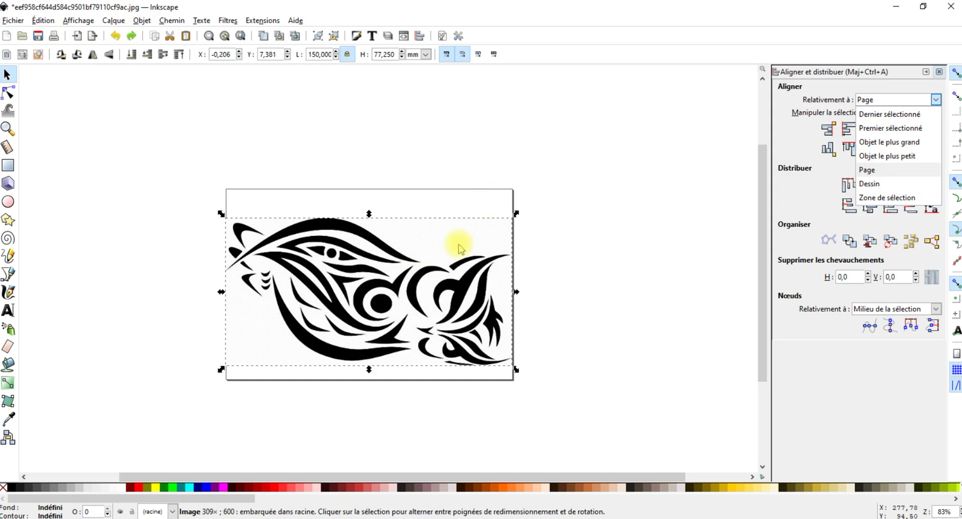
pyautogui.click(868, 170)
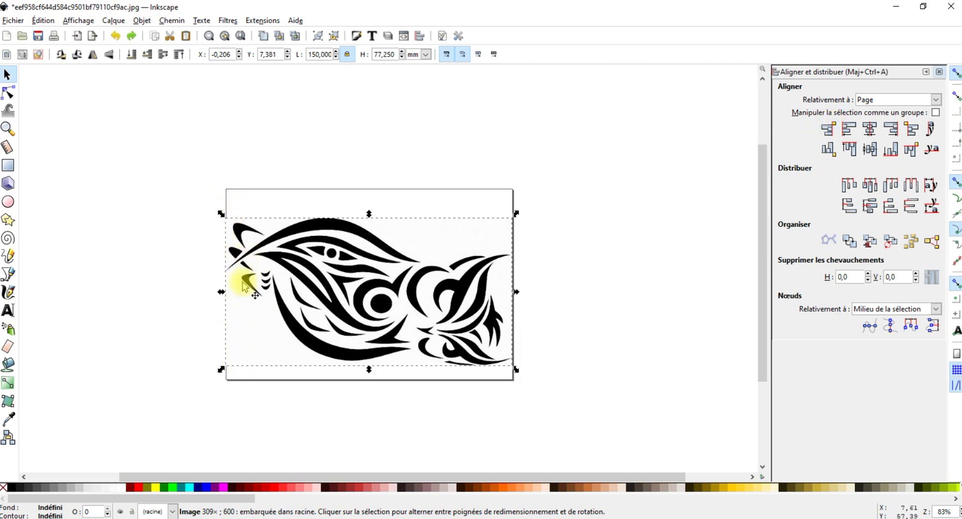
# Align the owl image's right edge to the page's left edge, its left edge to the page's left edge, and center it horizontally
pyautogui.click(827, 130)
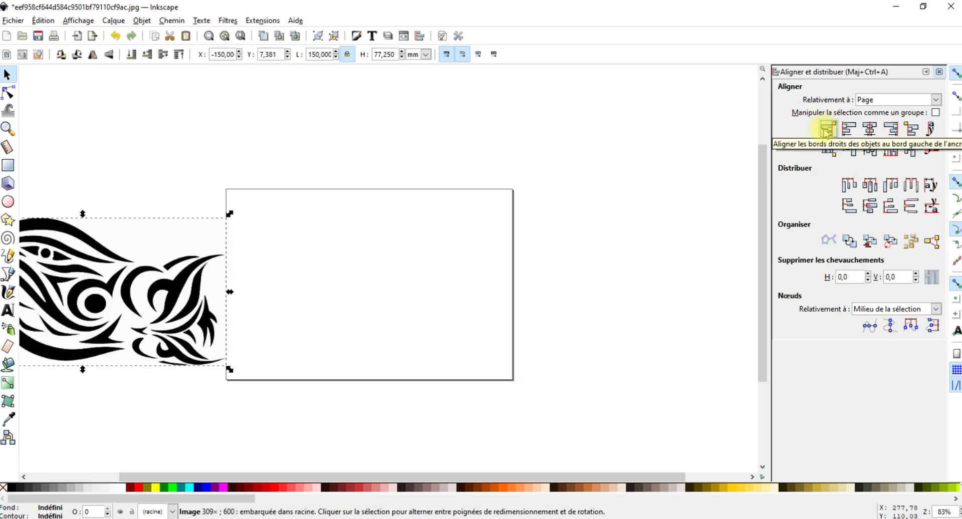
pyautogui.click(848, 130)
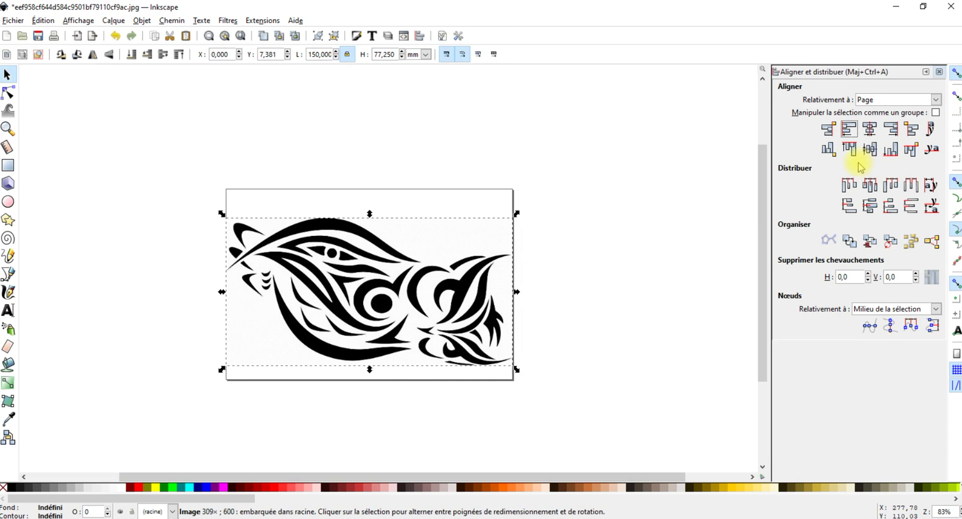
pyautogui.click(871, 131)
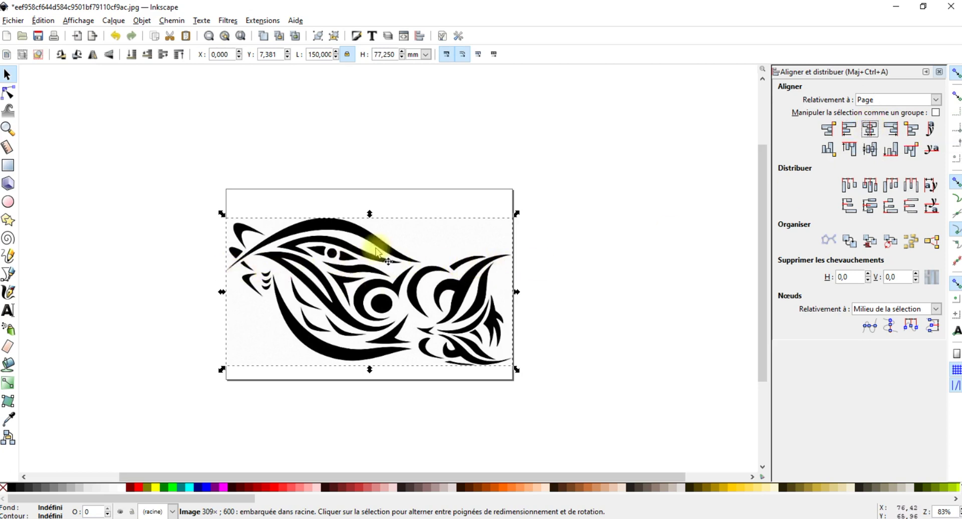
pyautogui.click(870, 129)
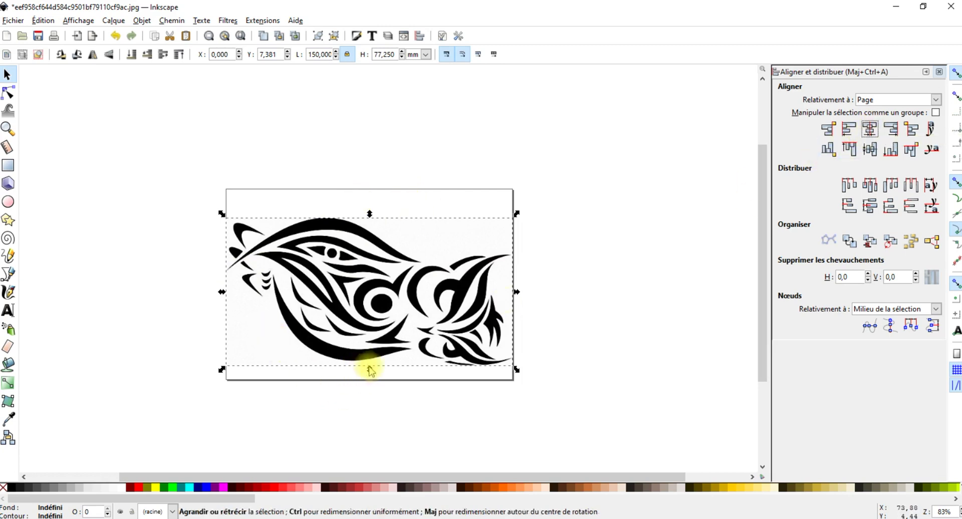
# Shift the owl image down off the page's center and center it on the page both horizontally and vertically
pyautogui.moveTo(362, 301); pyautogui.dragTo(357, 328)
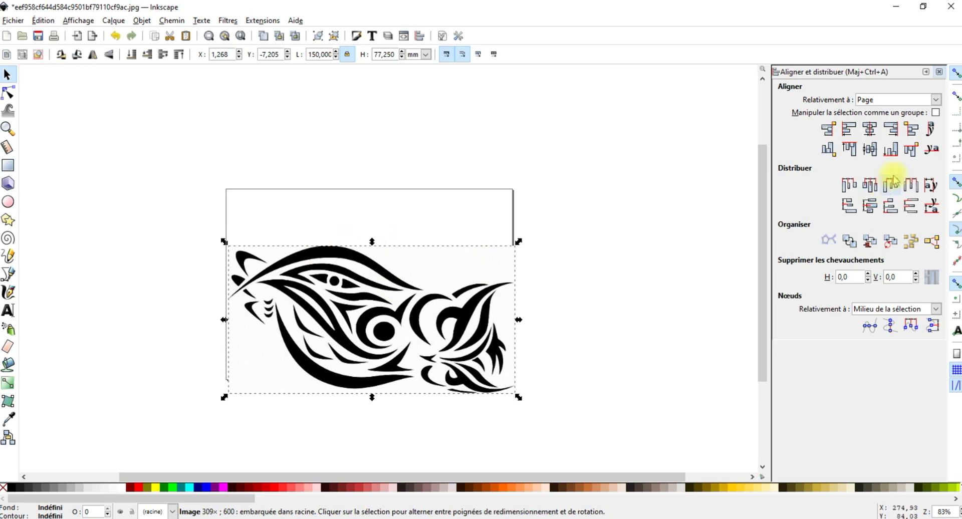
pyautogui.click(870, 132)
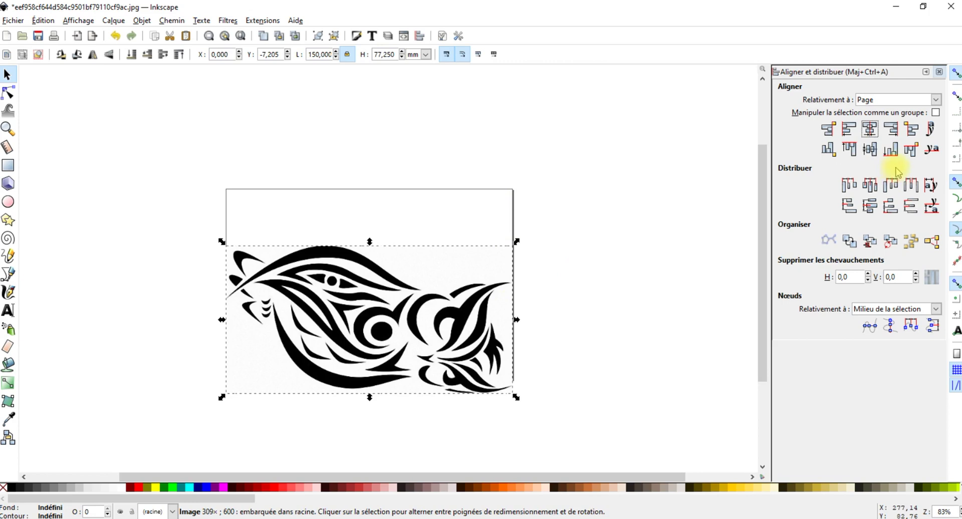
pyautogui.click(871, 151)
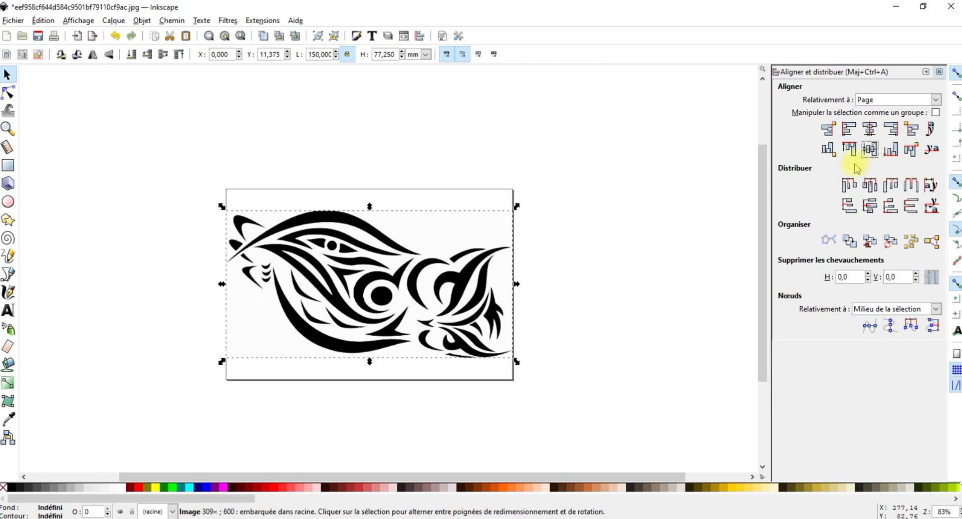
# Delete the owl image from the page and close the alignment options
pyautogui.scroll(-2, 505, 271)
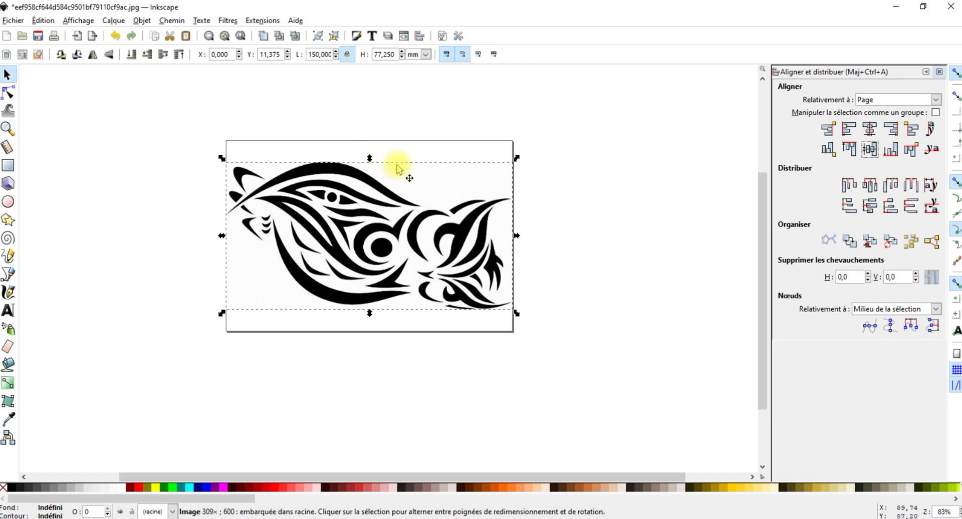
pyautogui.scroll(-1, 254, 325)
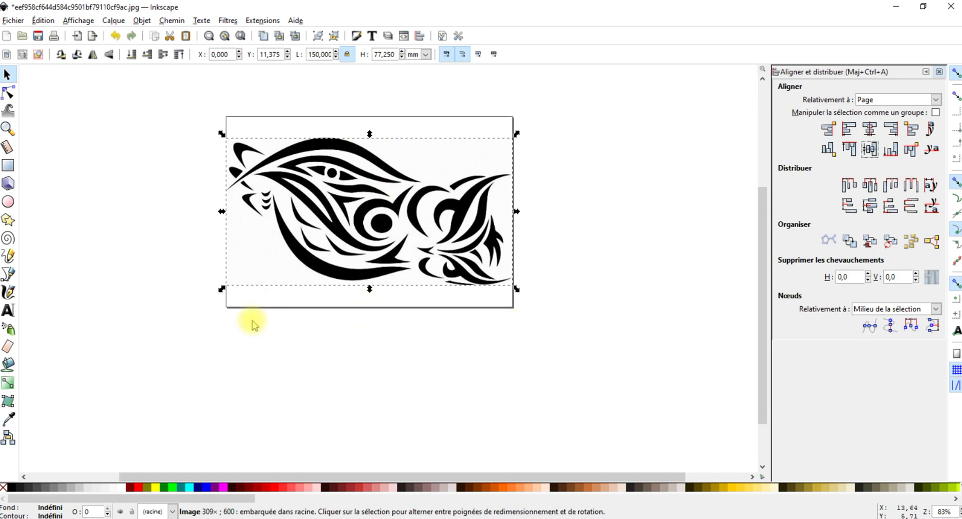
pyautogui.scroll(-1, 253, 325)
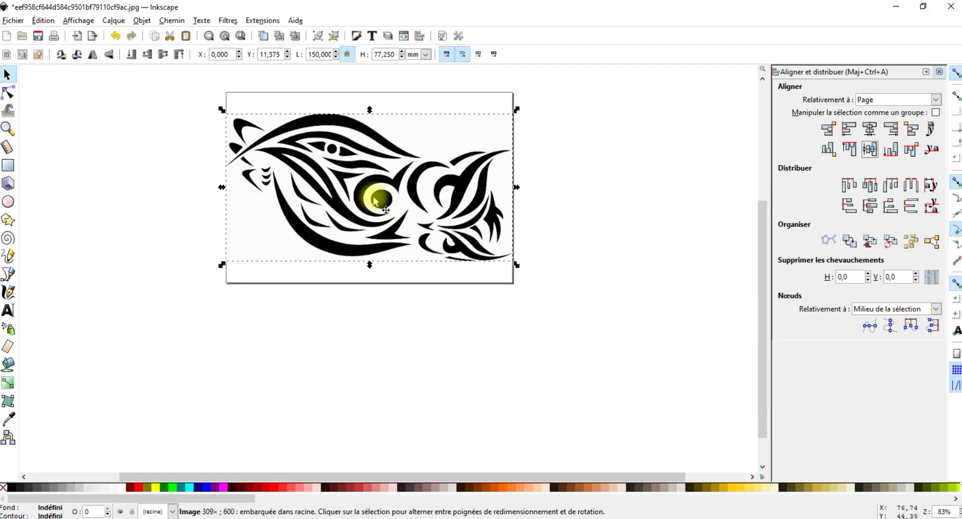
pyautogui.press('Delete')
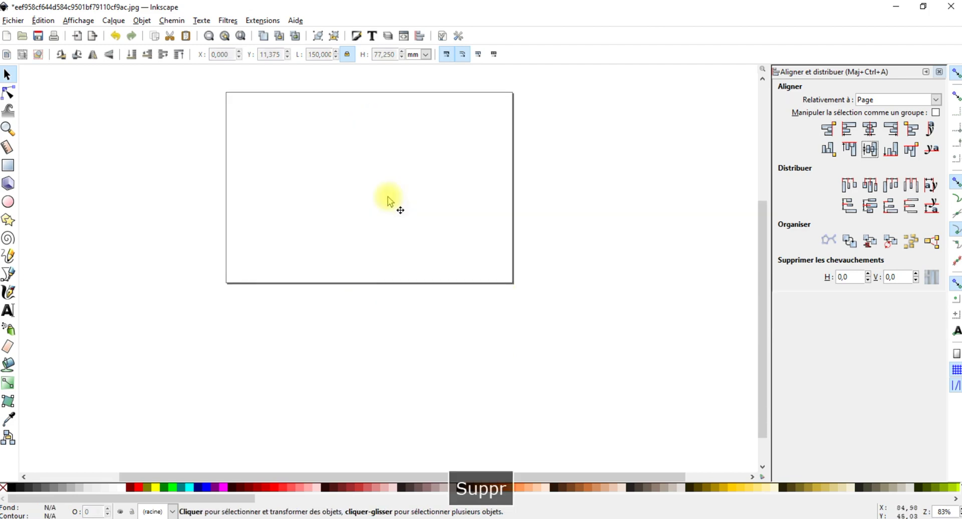
pyautogui.scroll(2, 388, 202)
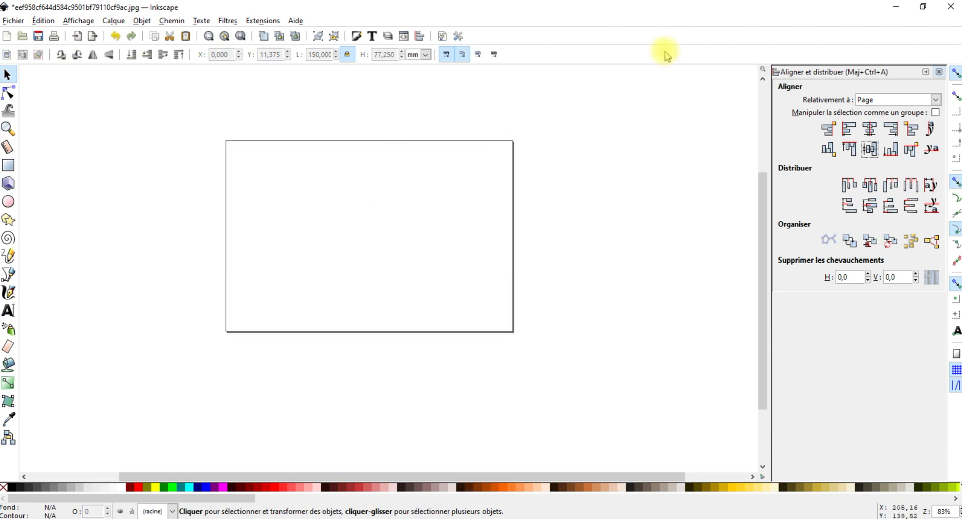
pyautogui.click(938, 72)
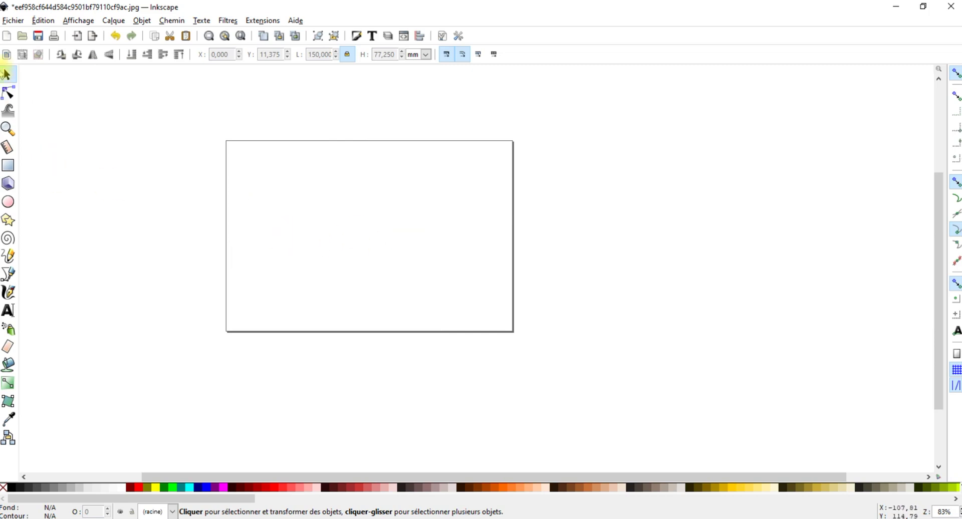
# Set the page size in the document properties to 100 mm wide and 50 mm high
pyautogui.click(10, 23)
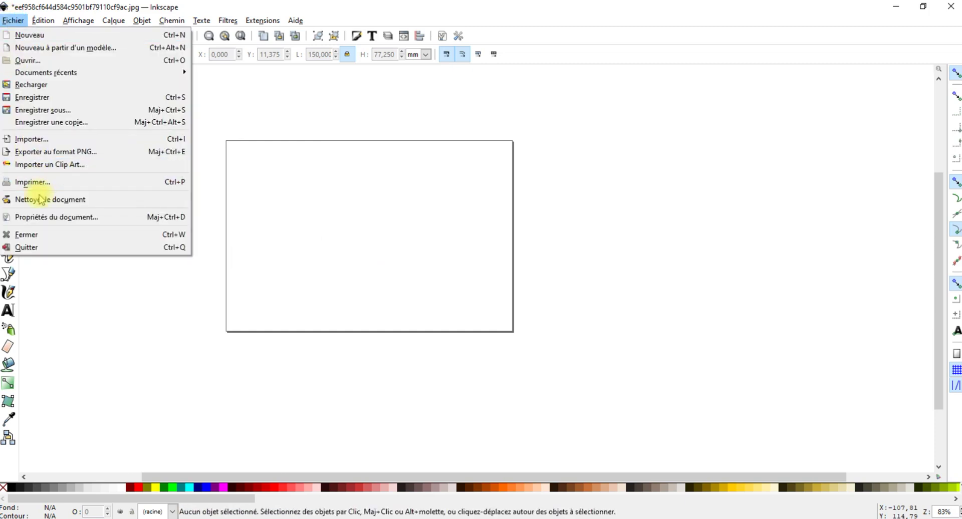
pyautogui.click(40, 219)
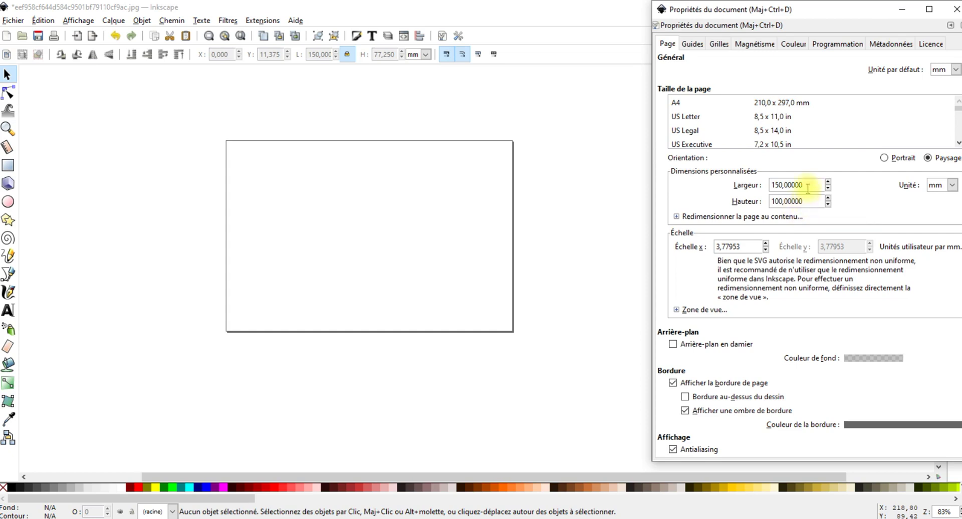
pyautogui.moveTo(807, 185); pyautogui.dragTo(762, 190)
pyautogui.write('100')
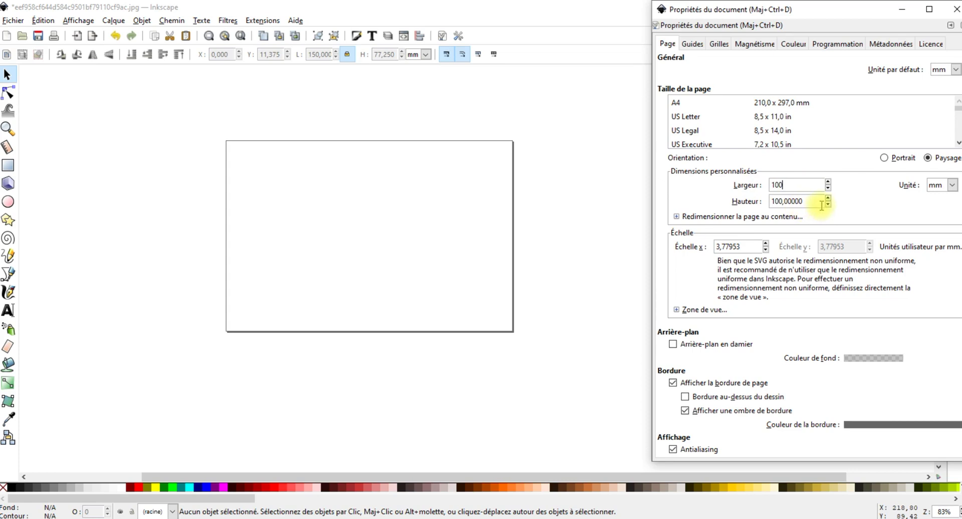
pyautogui.moveTo(812, 199); pyautogui.dragTo(741, 200)
pyautogui.write('50')
pyautogui.press('Return')
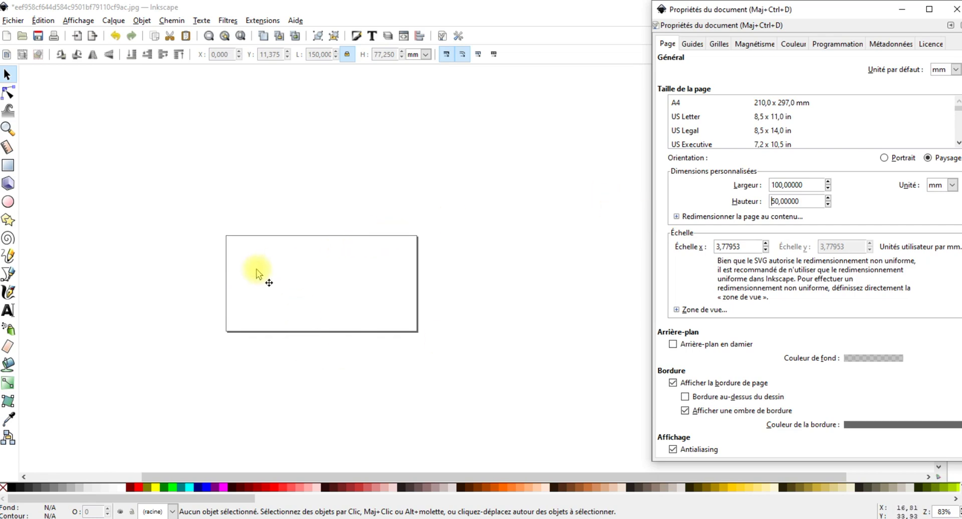
pyautogui.click(954, 8)
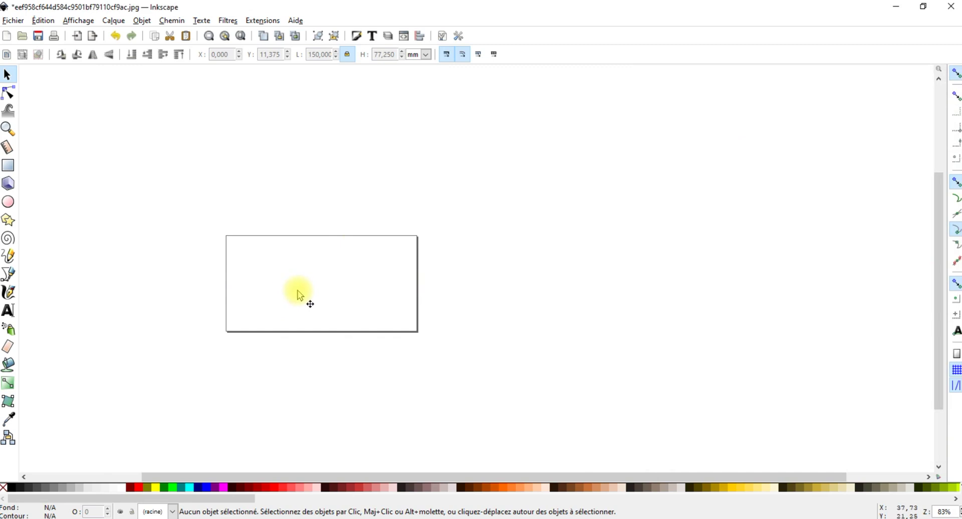
# Add the text "Inkscape" starting on the empty page and select it as an object
pyautogui.click(8, 311)
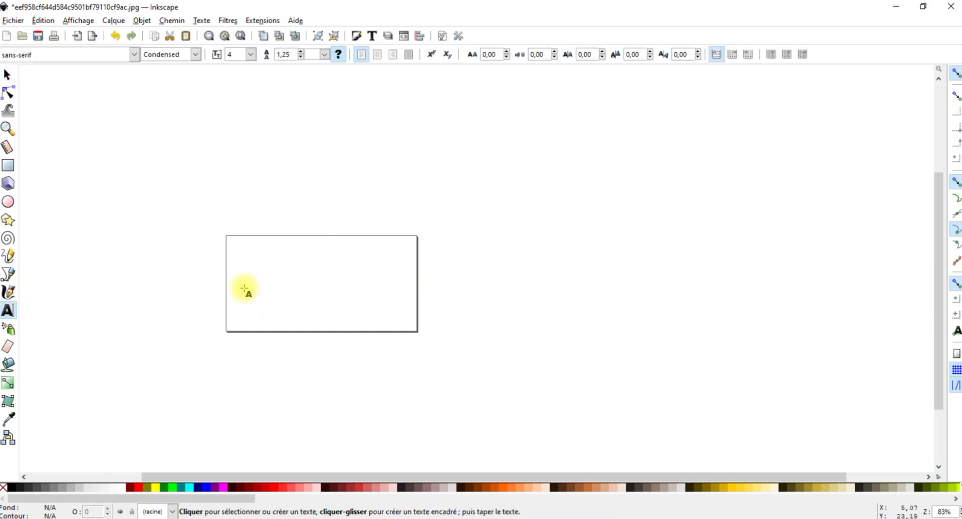
pyautogui.click(273, 289)
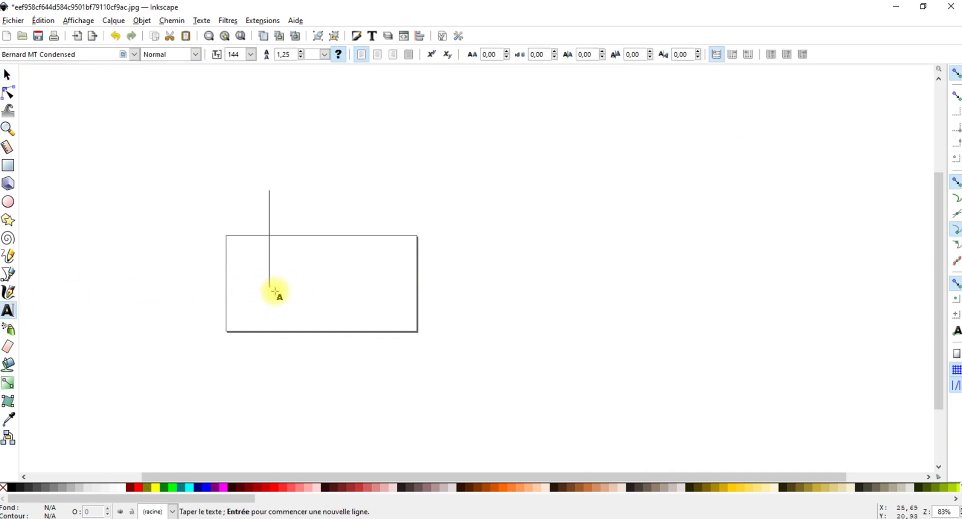
pyautogui.write('In')
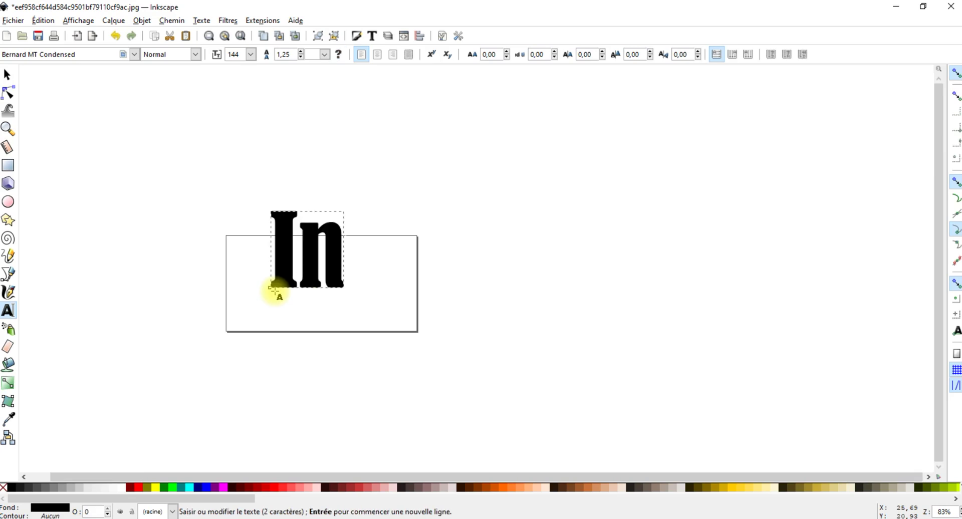
pyautogui.write('kscape')
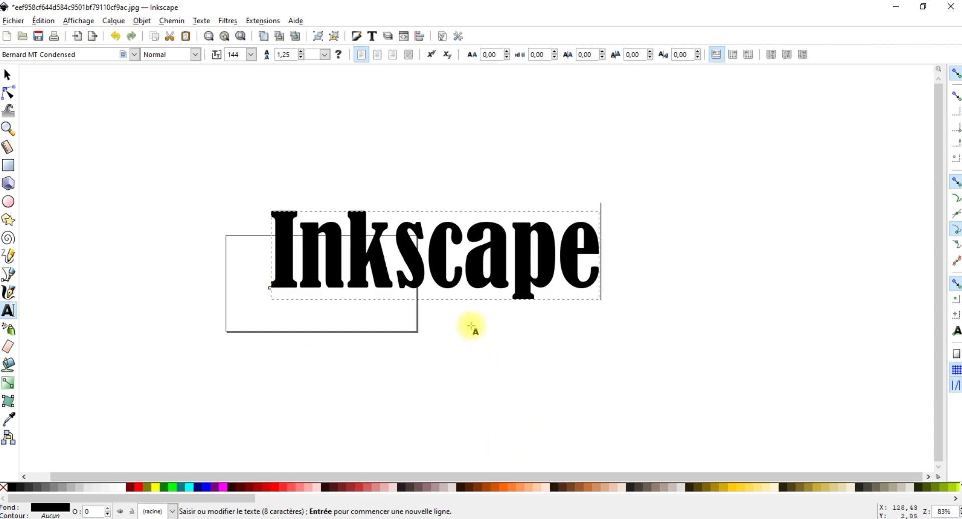
pyautogui.click(543, 331)
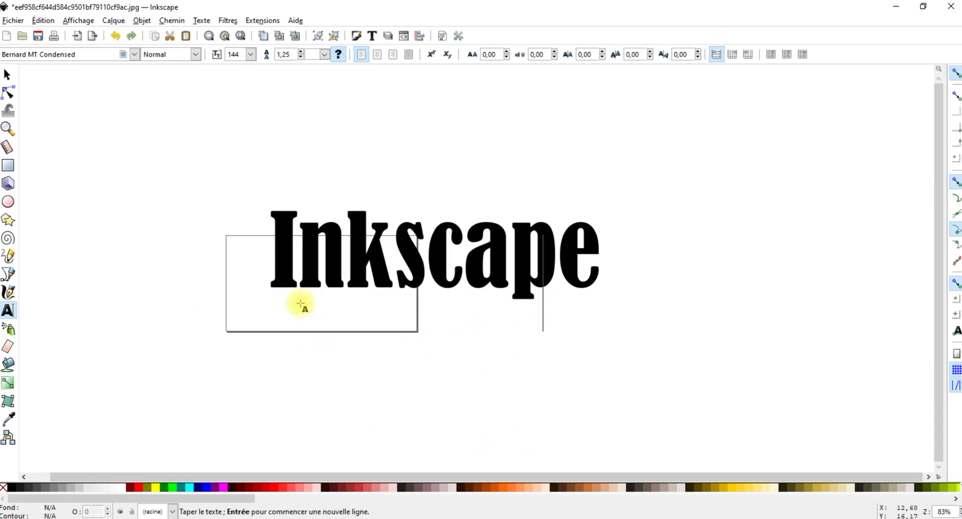
pyautogui.click(7, 75)
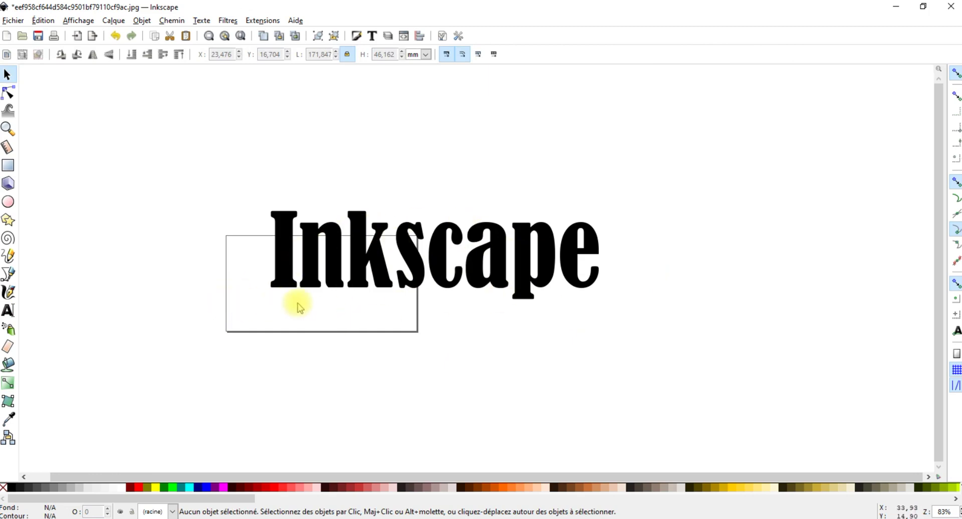
pyautogui.moveTo(613, 311); pyautogui.dragTo(252, 205)
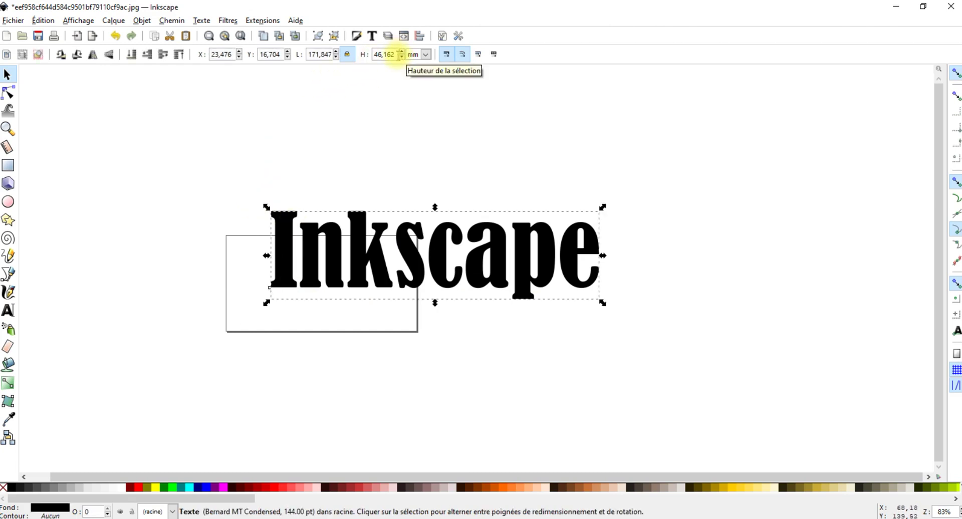
# Scale the "Inkscape" text proportionally to a height of 5 mm
pyautogui.moveTo(399, 55); pyautogui.dragTo(354, 56)
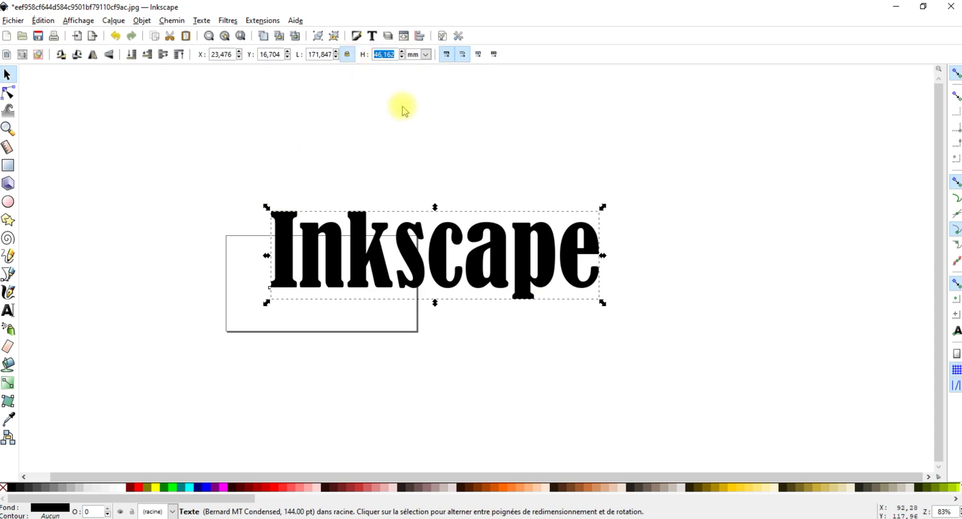
pyautogui.click(348, 60)
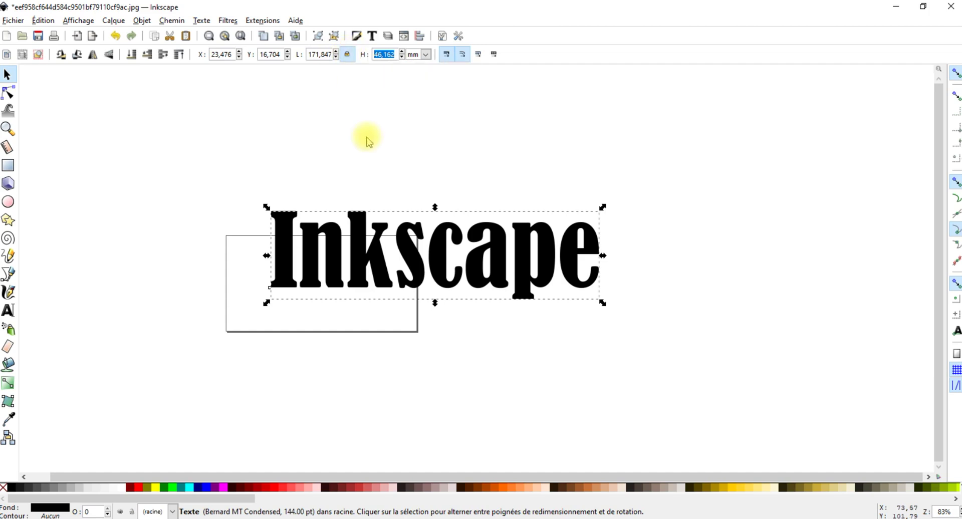
pyautogui.write('5')
pyautogui.press('Return')
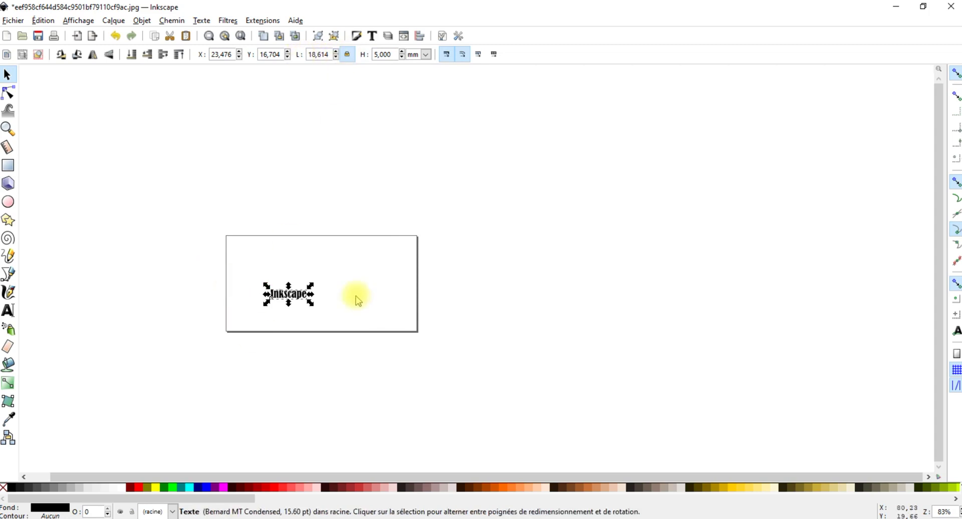
# Scale the "Inkscape" text proportionally to a width of 100 mm, matching the page width
pyautogui.click(331, 54)
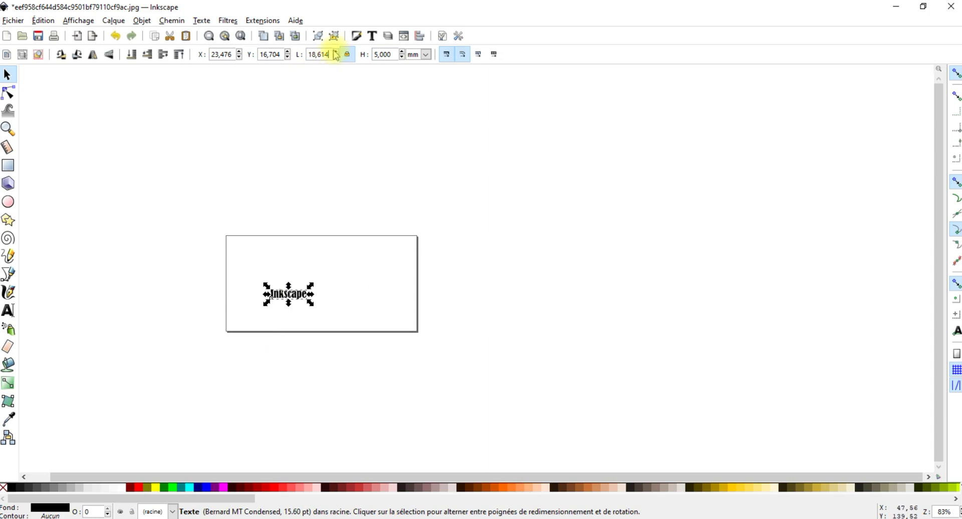
pyautogui.moveTo(320, 54); pyautogui.dragTo(308, 54)
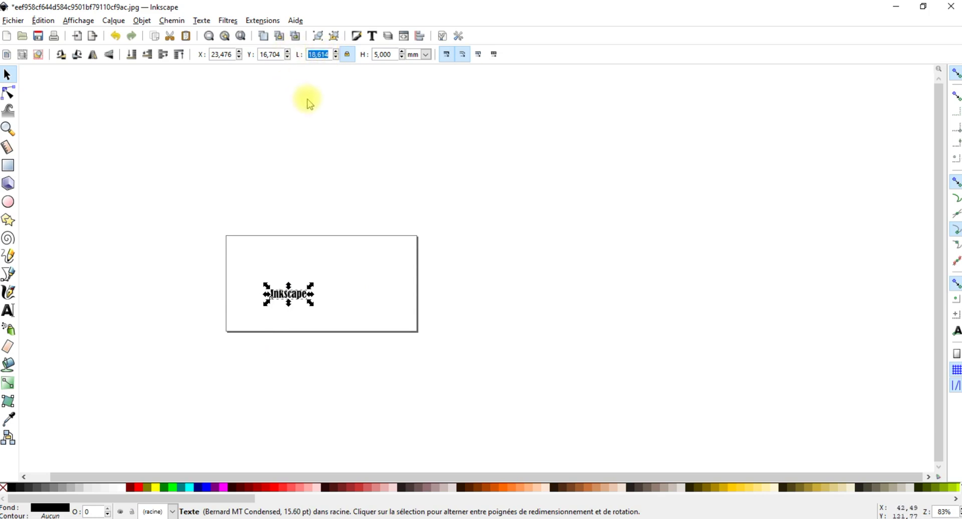
pyautogui.write('100')
pyautogui.press('Return')
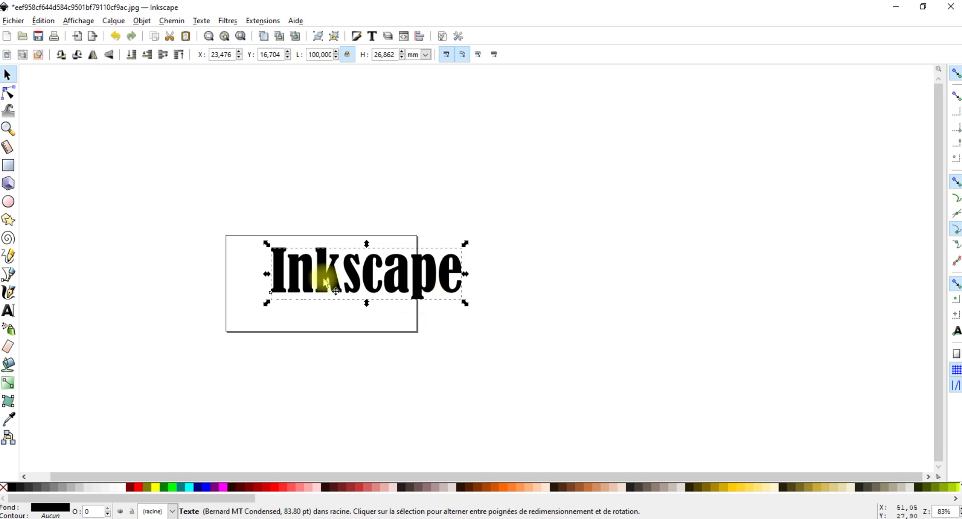
# Center the "Inkscape" text horizontally and vertically relative to the page
pyautogui.click(421, 36)
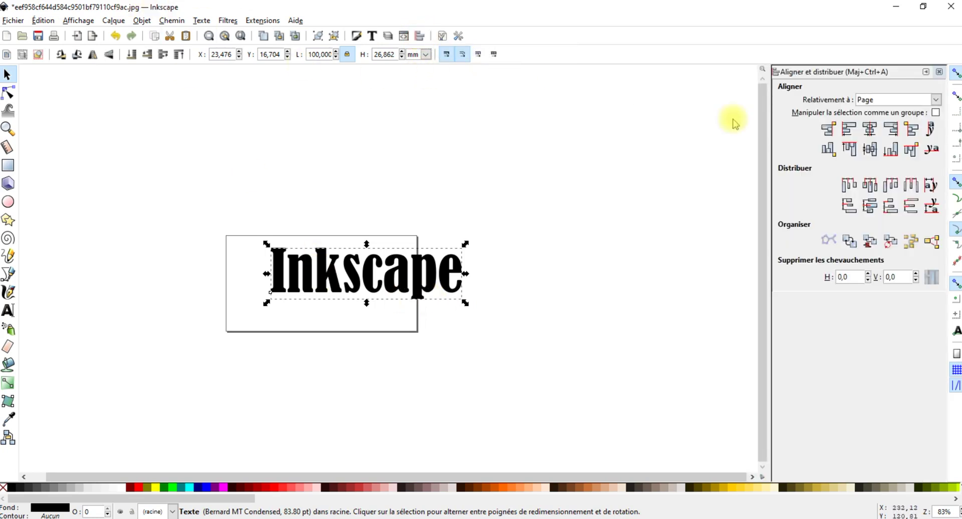
pyautogui.click(871, 129)
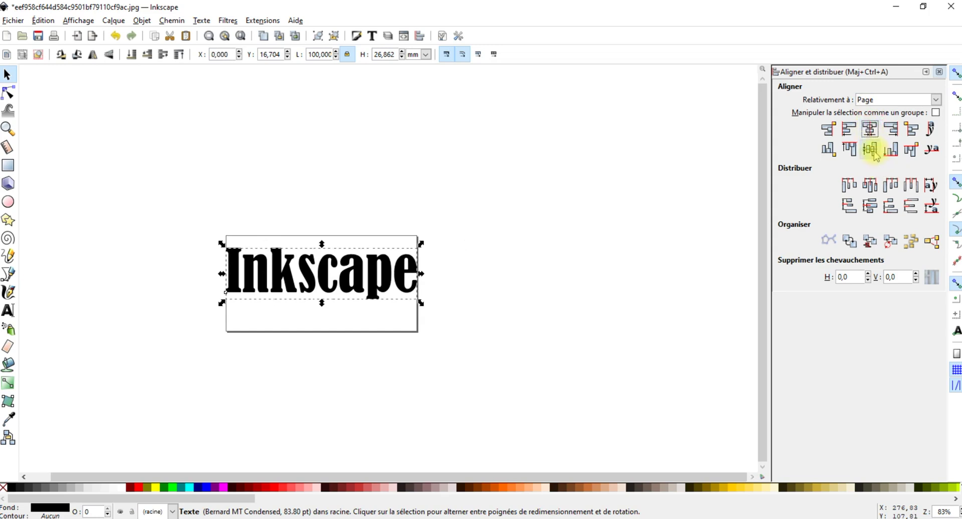
pyautogui.click(870, 150)
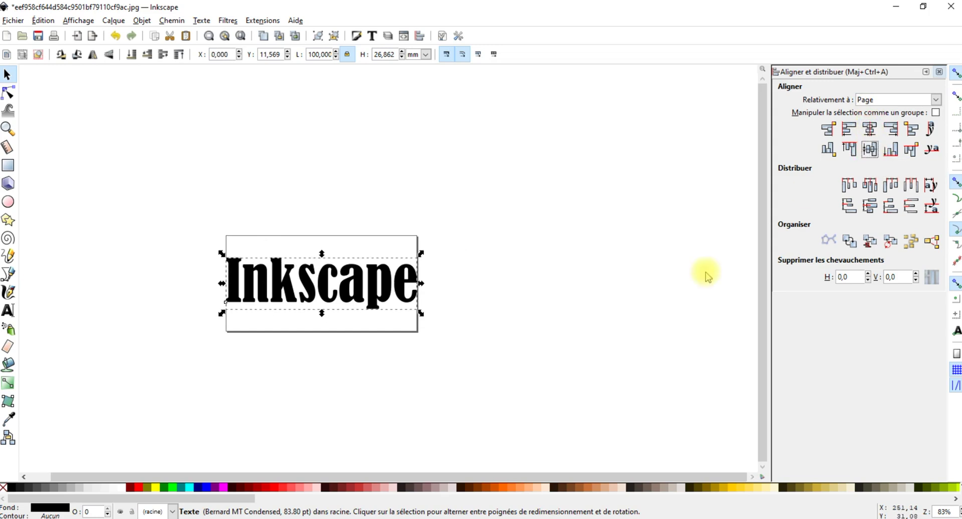